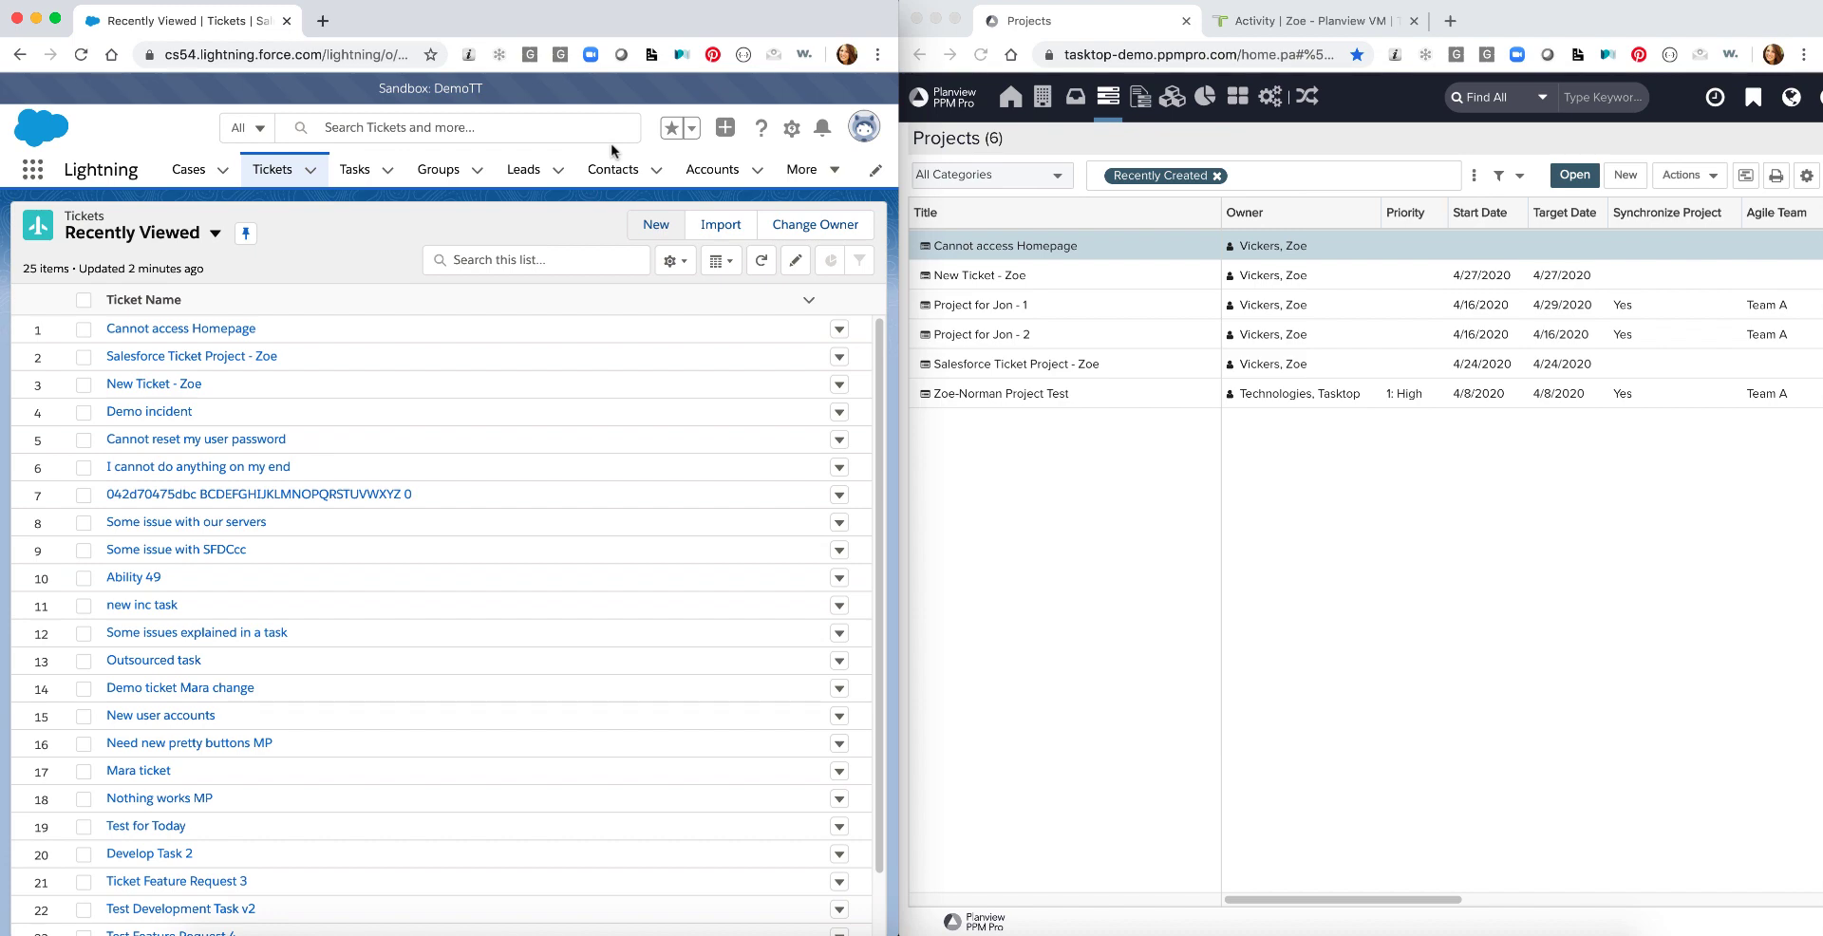
Save a new ticket 'Cannot access login portal' described 'cannot login to personal portal - getting error'.
{"action": "left_click", "coordinate": [656, 226]}
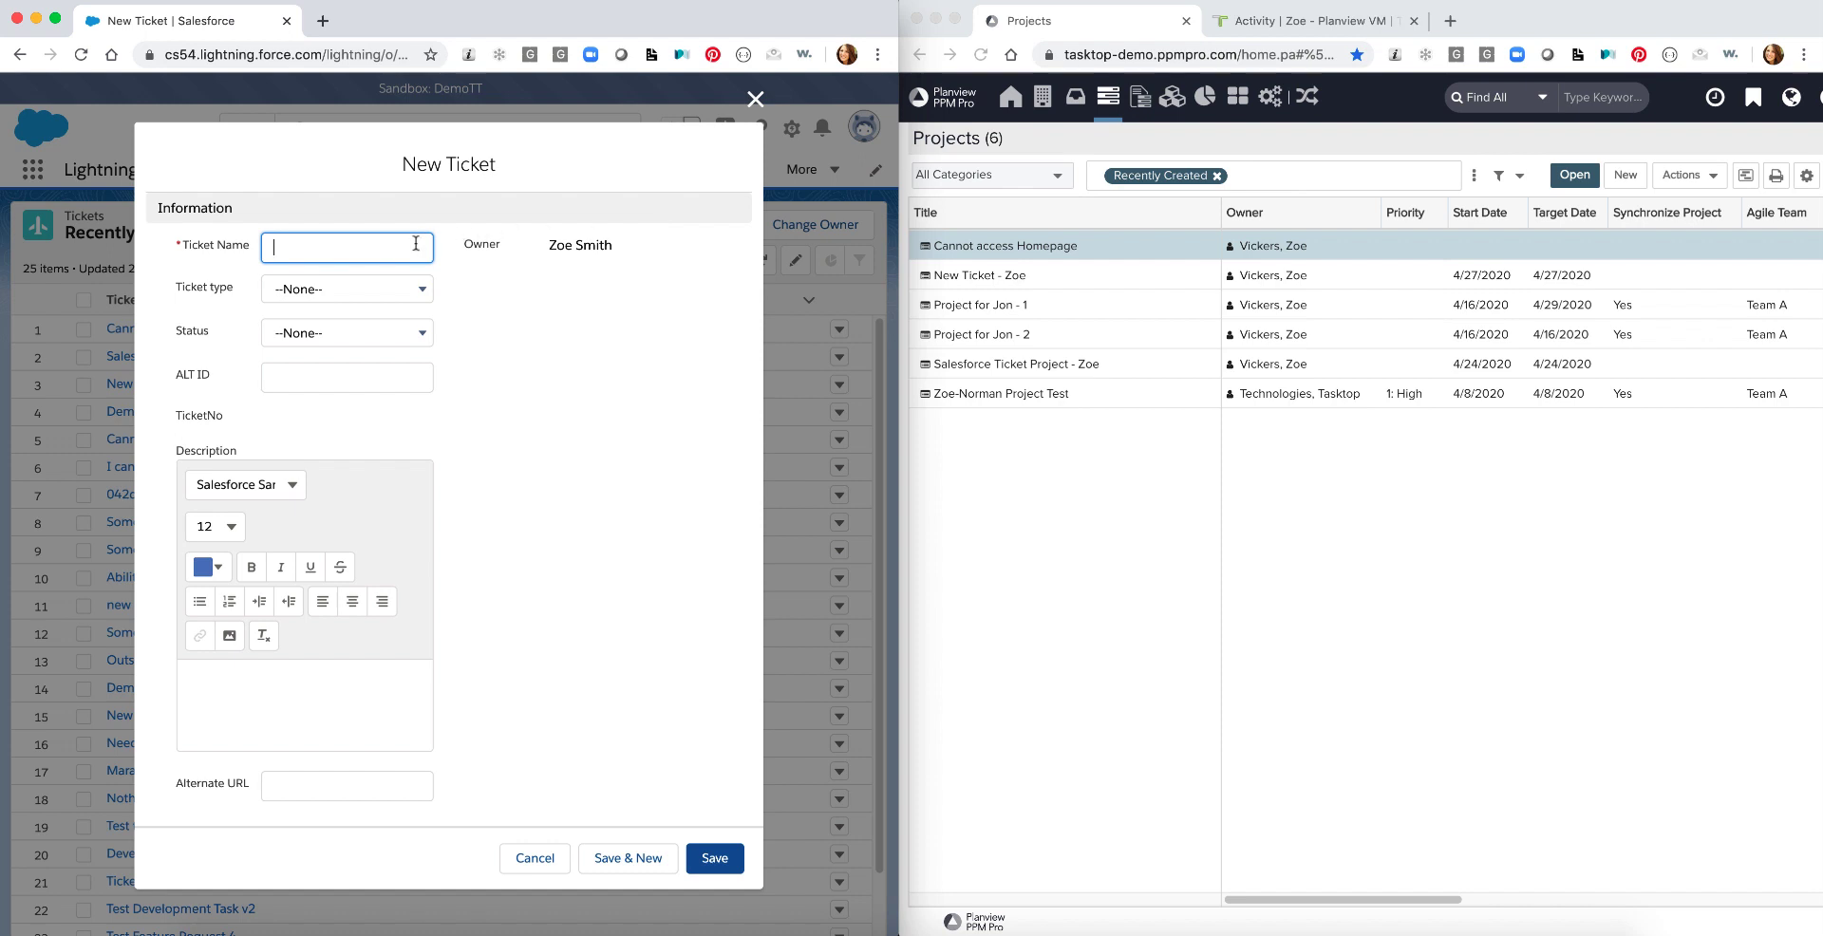
{"action": "type", "text": "Cannot access login portal"}
{"action": "left_click", "coordinate": [336, 692]}
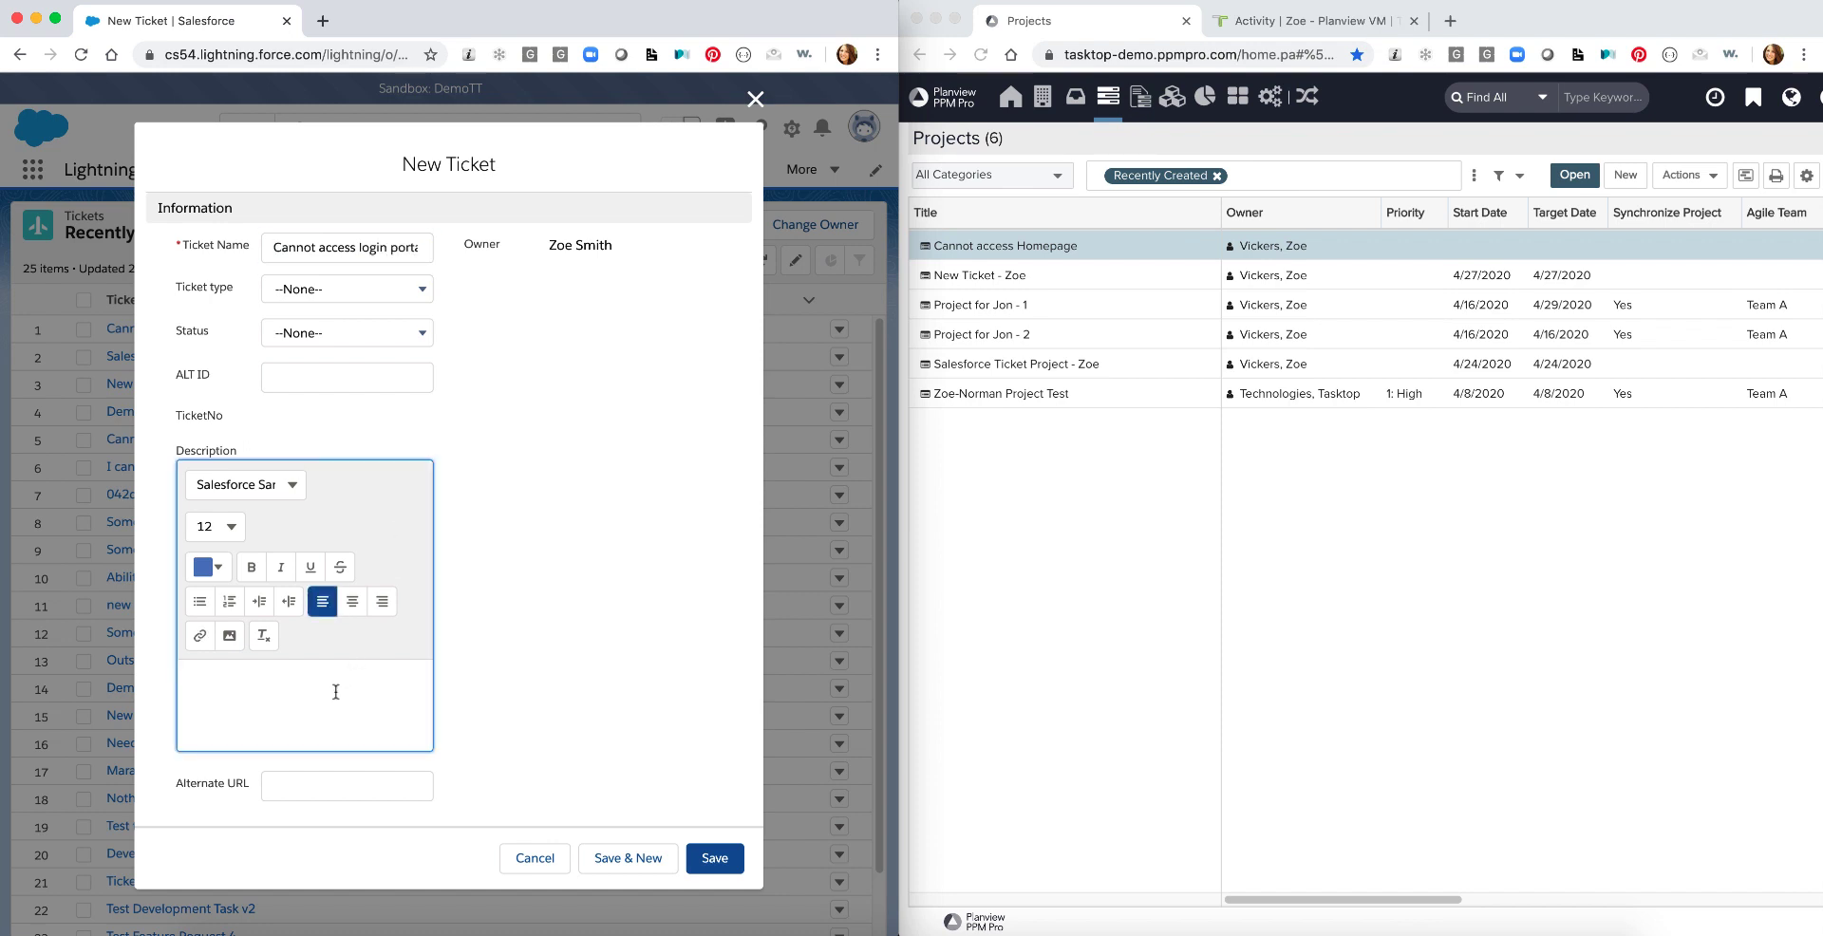
{"action": "type", "text": "cannot login to personal portal - getting error"}
{"action": "left_click", "coordinate": [716, 859]}
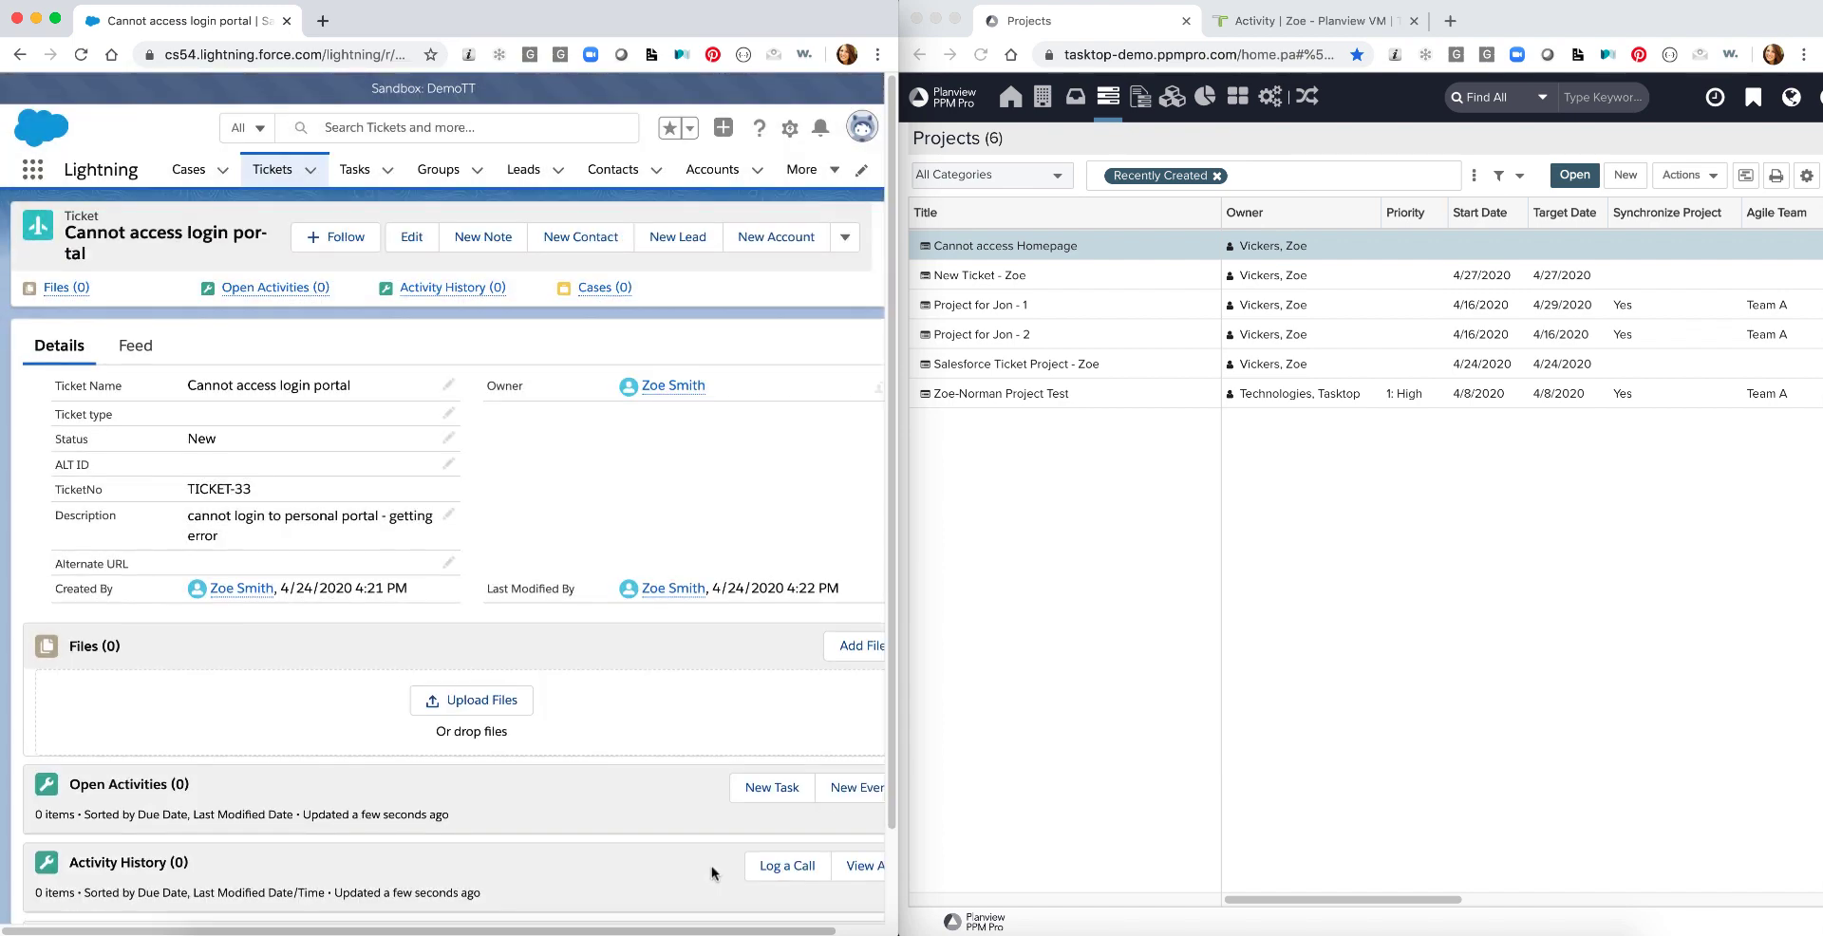
Reload the PPM Pro projects list and open the 'Cannot access login portal' project's Details.
{"action": "right_click", "coordinate": [1395, 514]}
{"action": "left_click", "coordinate": [1421, 558]}
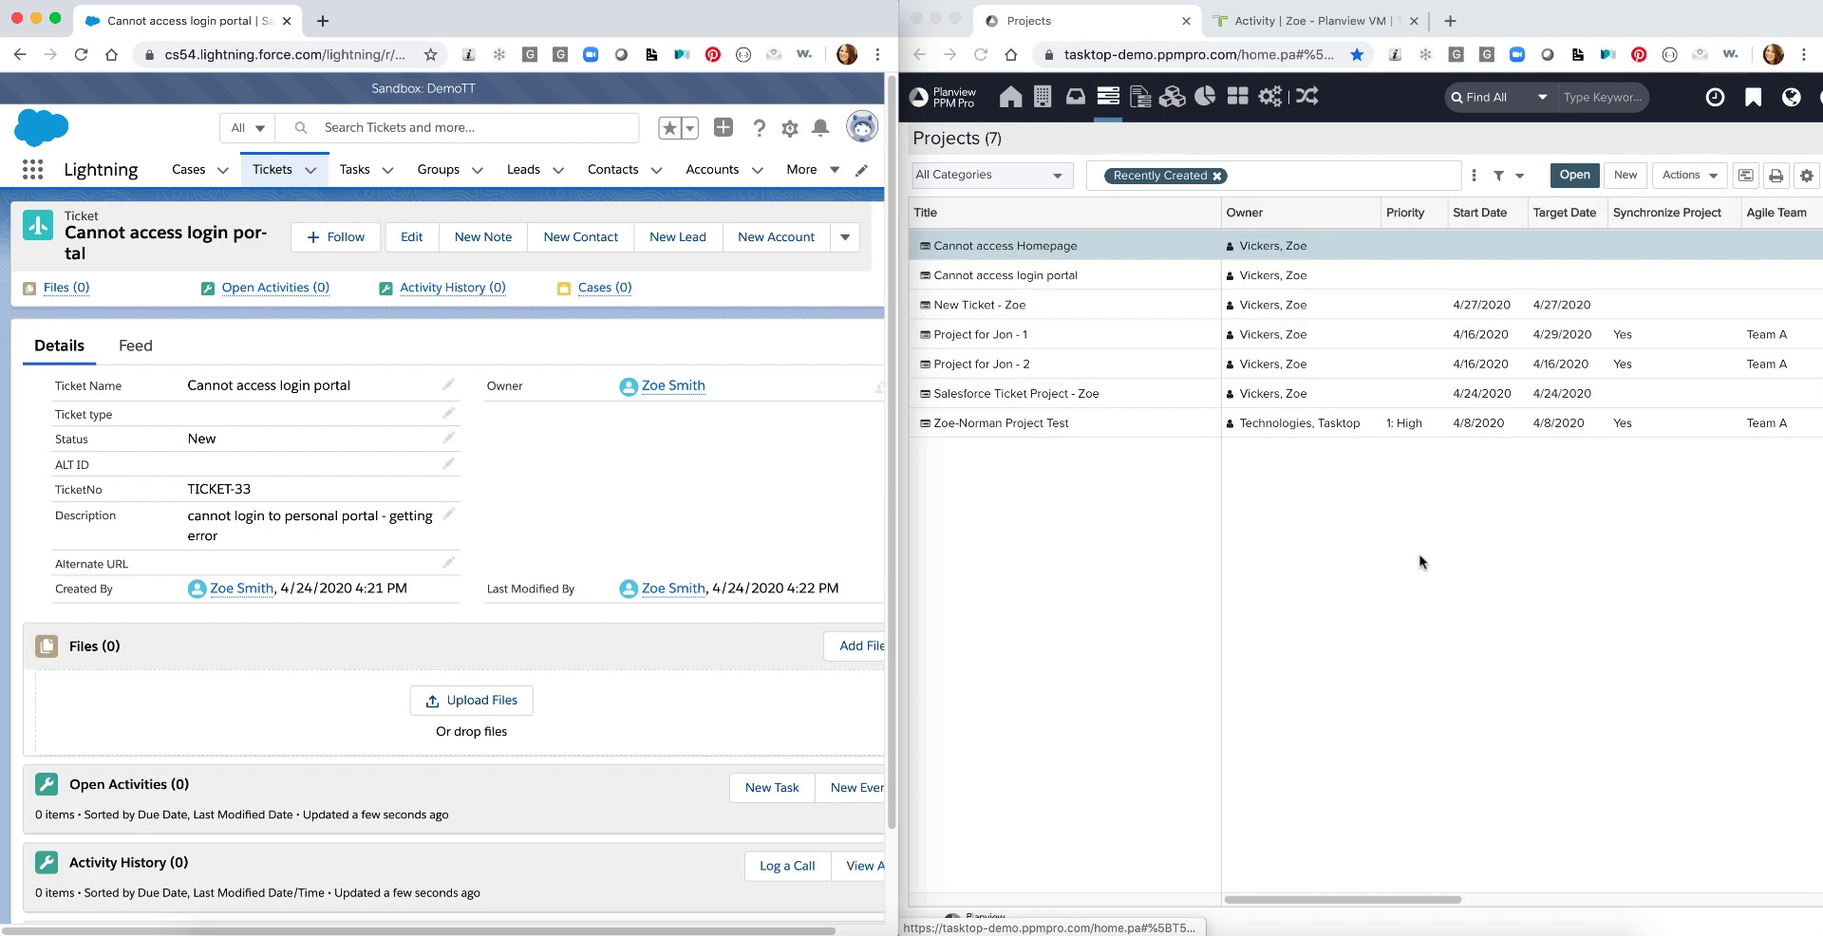
{"action": "left_click", "coordinate": [1035, 282]}
{"action": "left_click", "coordinate": [1033, 275]}
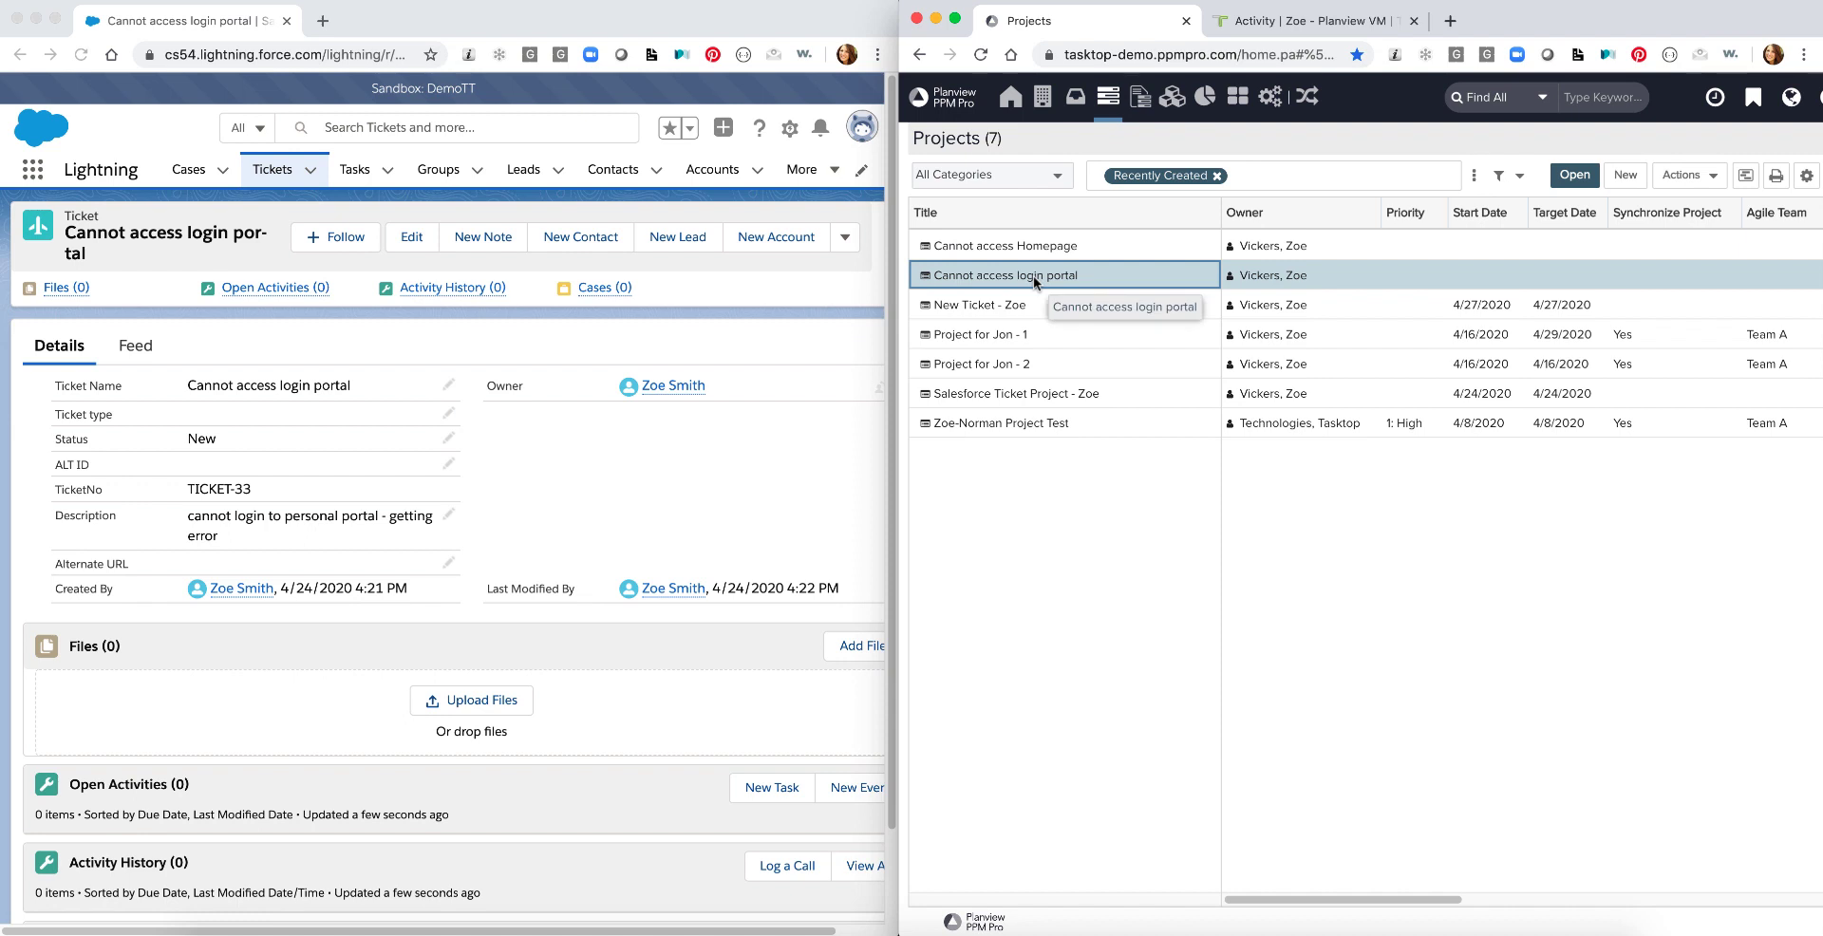
{"action": "double_click", "coordinate": [1034, 275]}
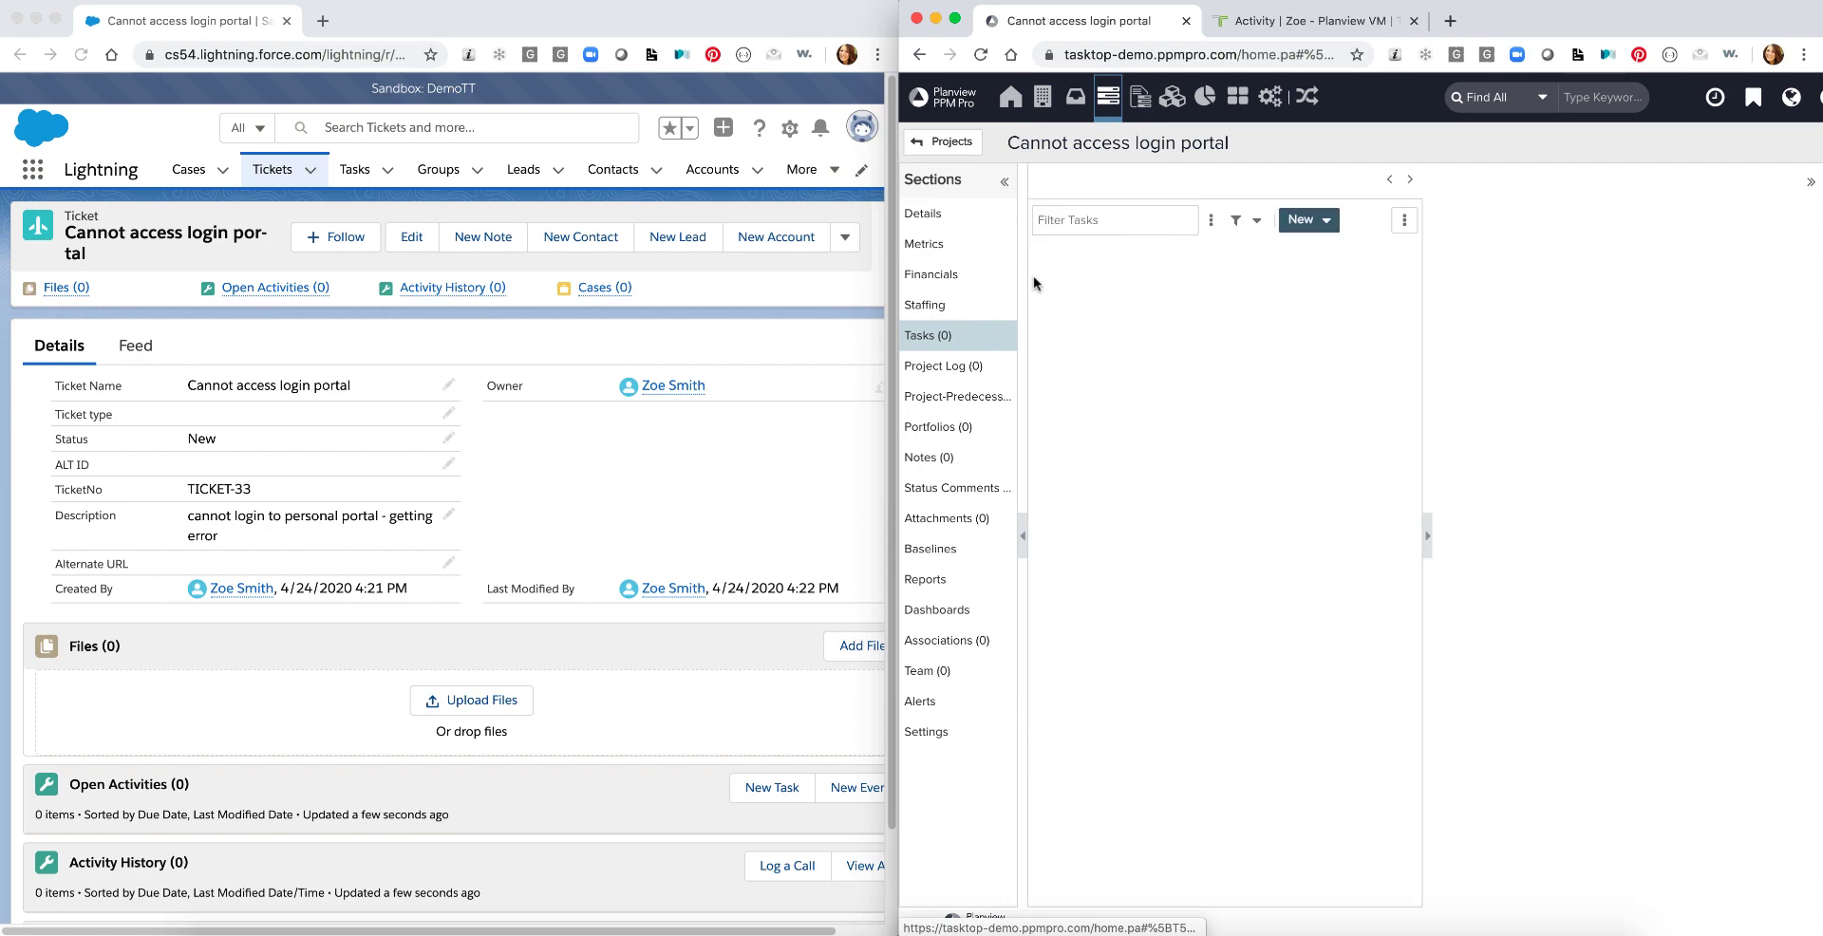
{"action": "left_click", "coordinate": [939, 217]}
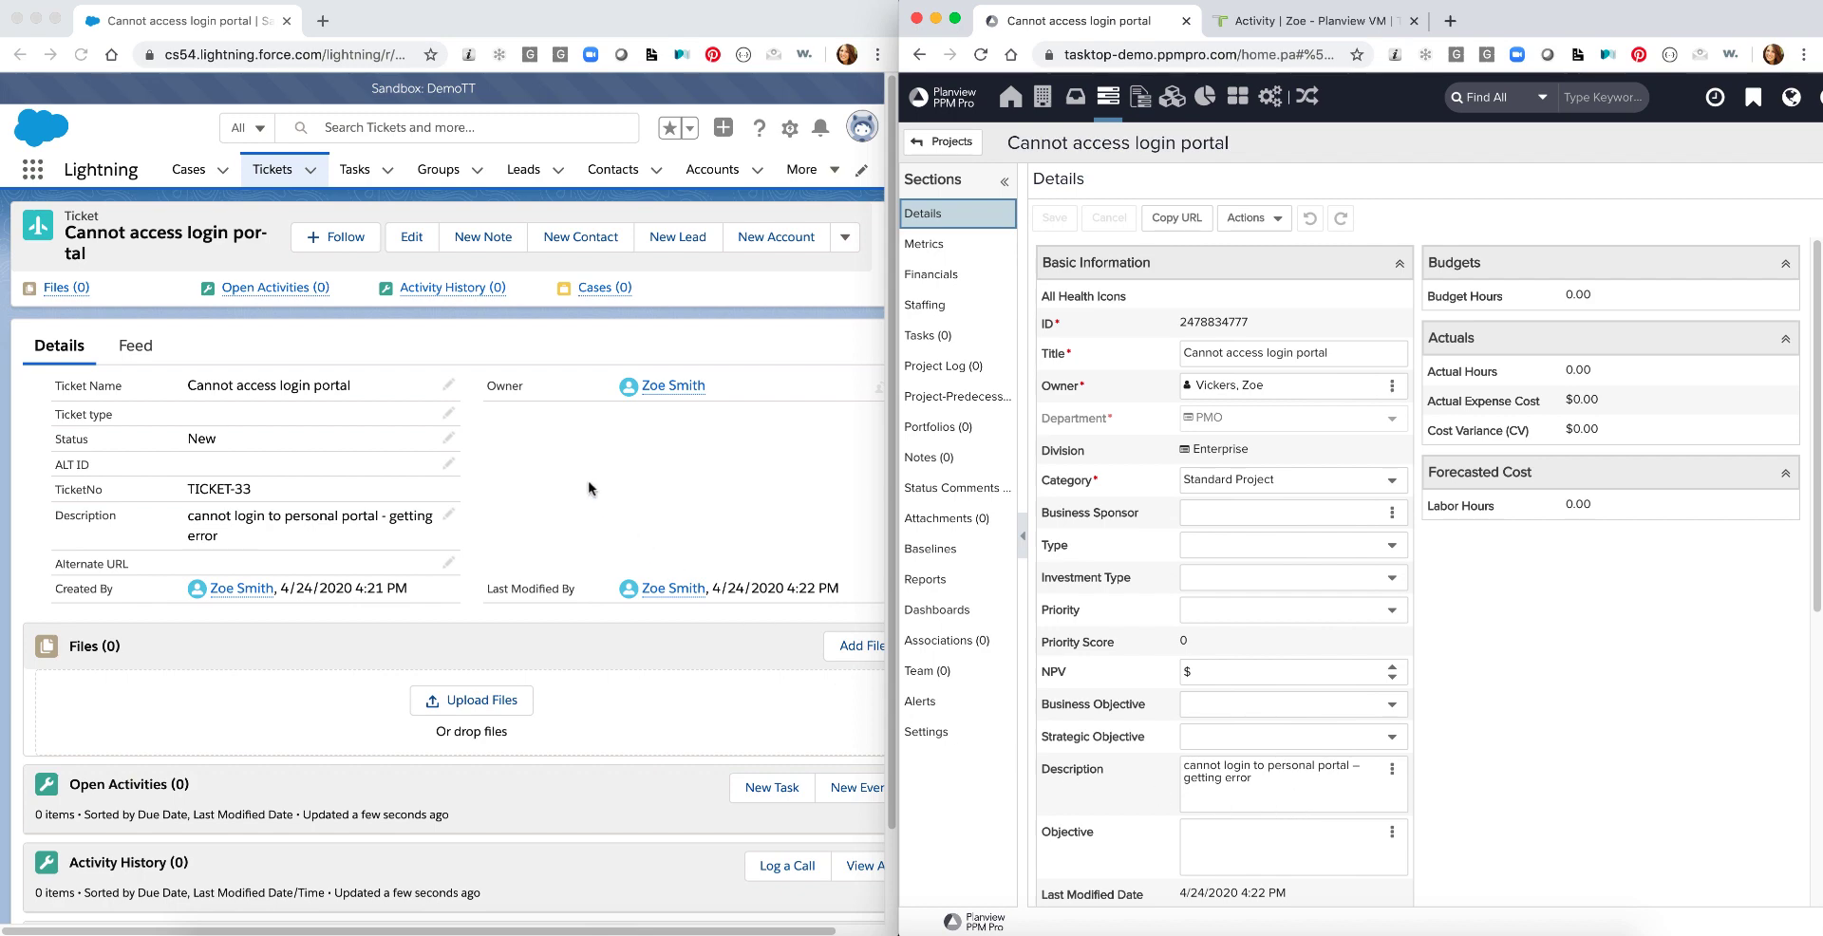
{"action": "right_click", "coordinate": [512, 338]}
{"action": "left_click", "coordinate": [542, 386]}
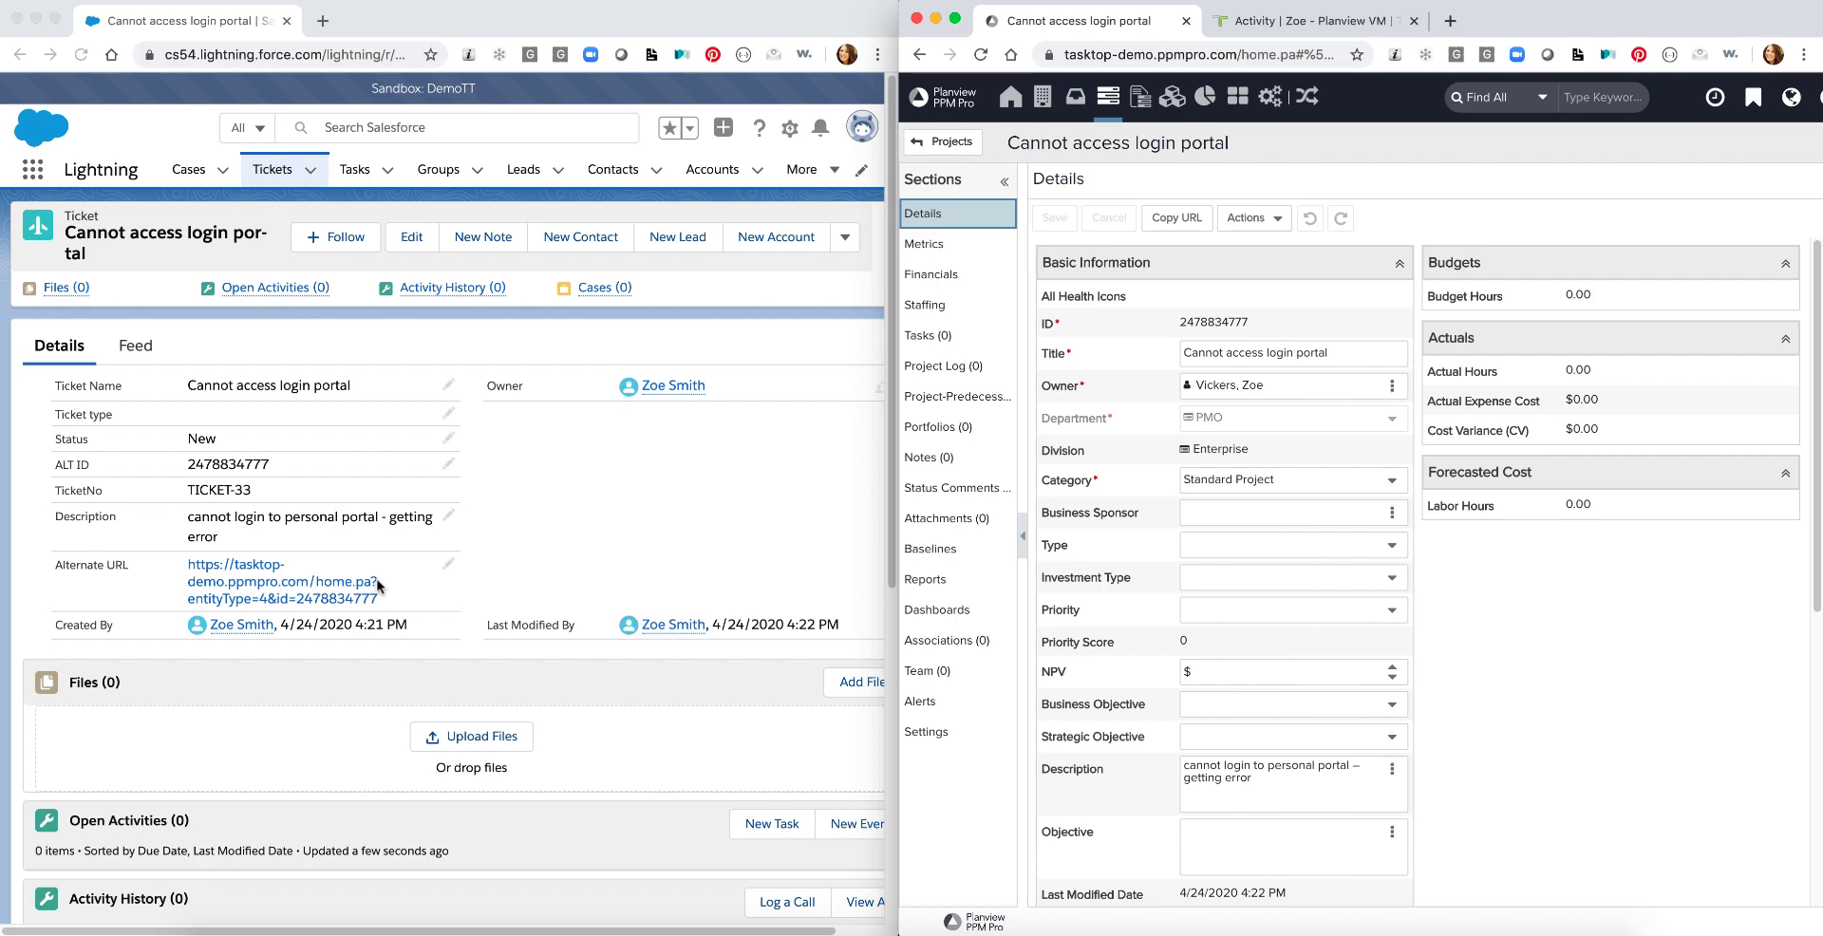
{"action": "left_click", "coordinate": [344, 589]}
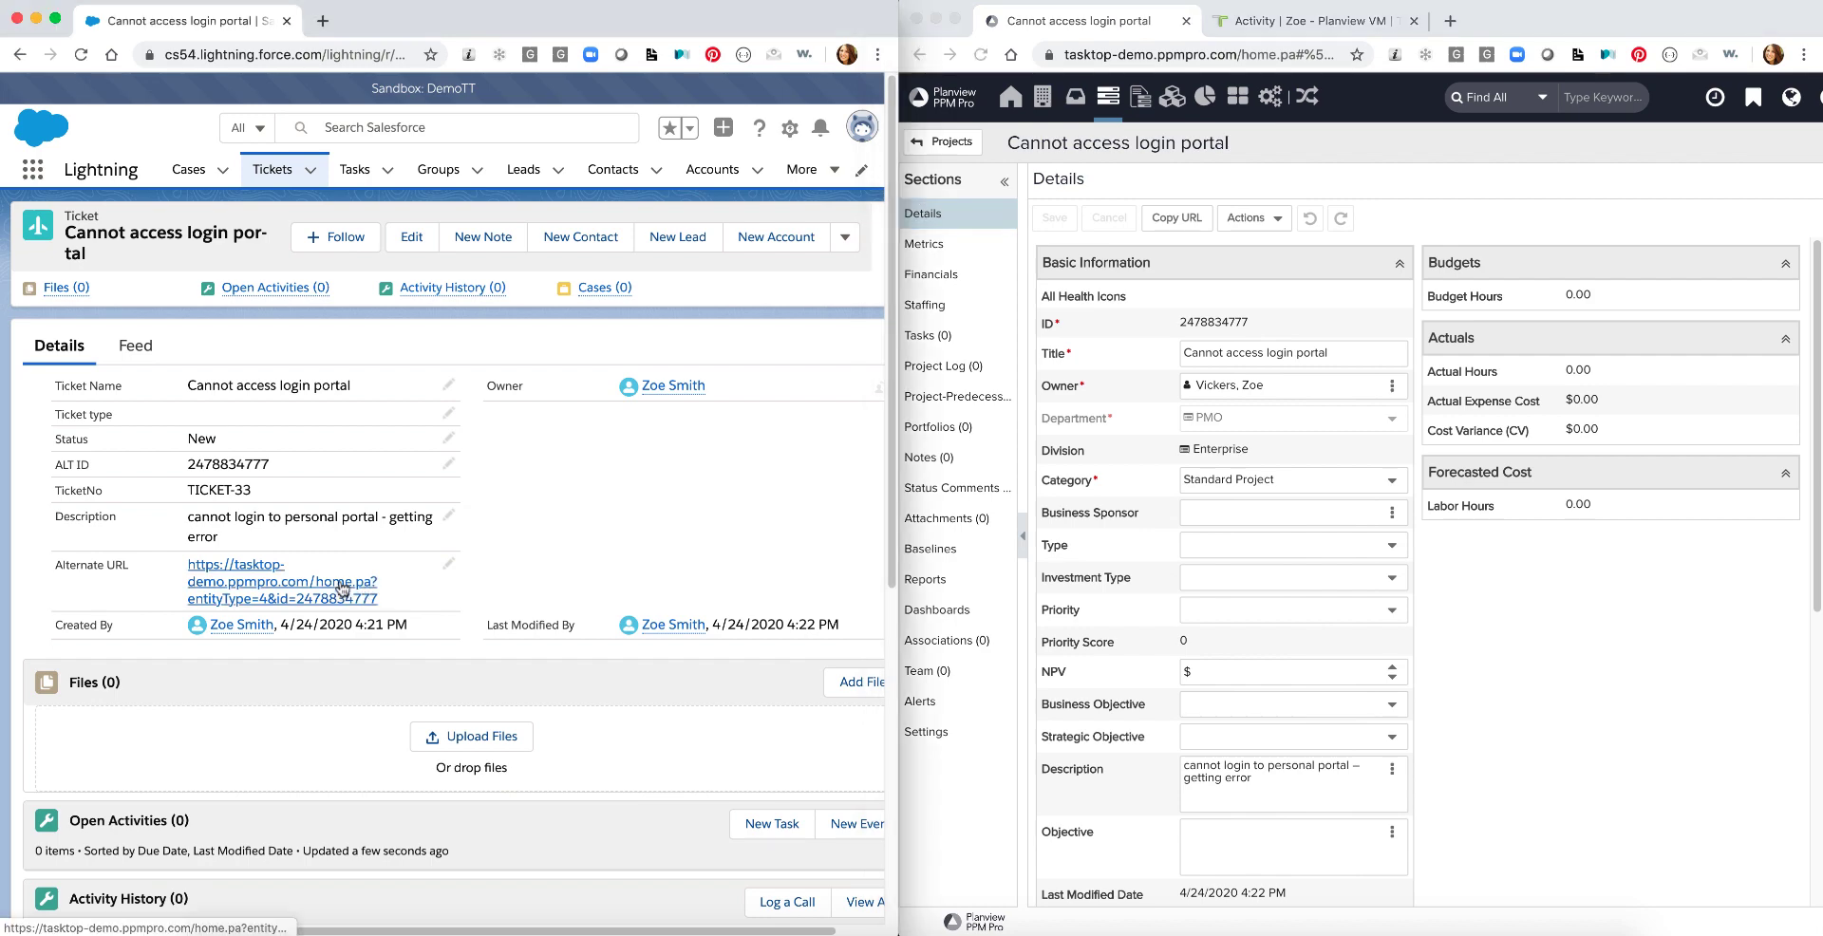
{"action": "left_click", "coordinate": [344, 590]}
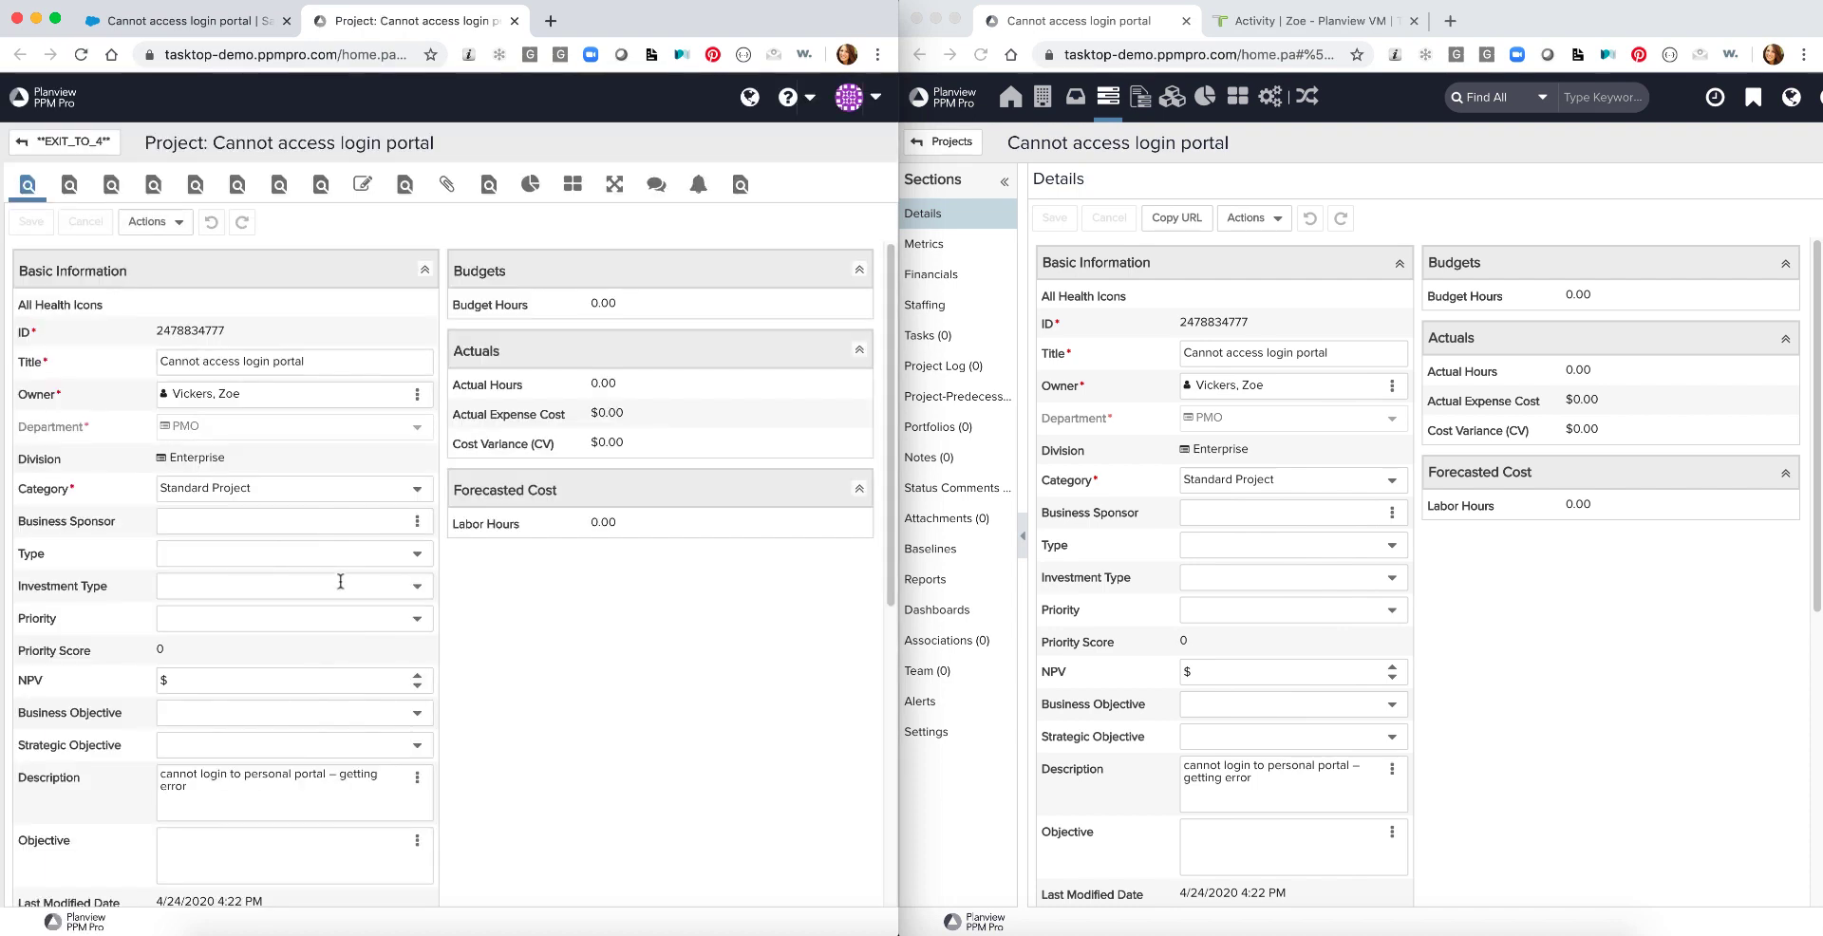
{"action": "left_click", "coordinate": [218, 22]}
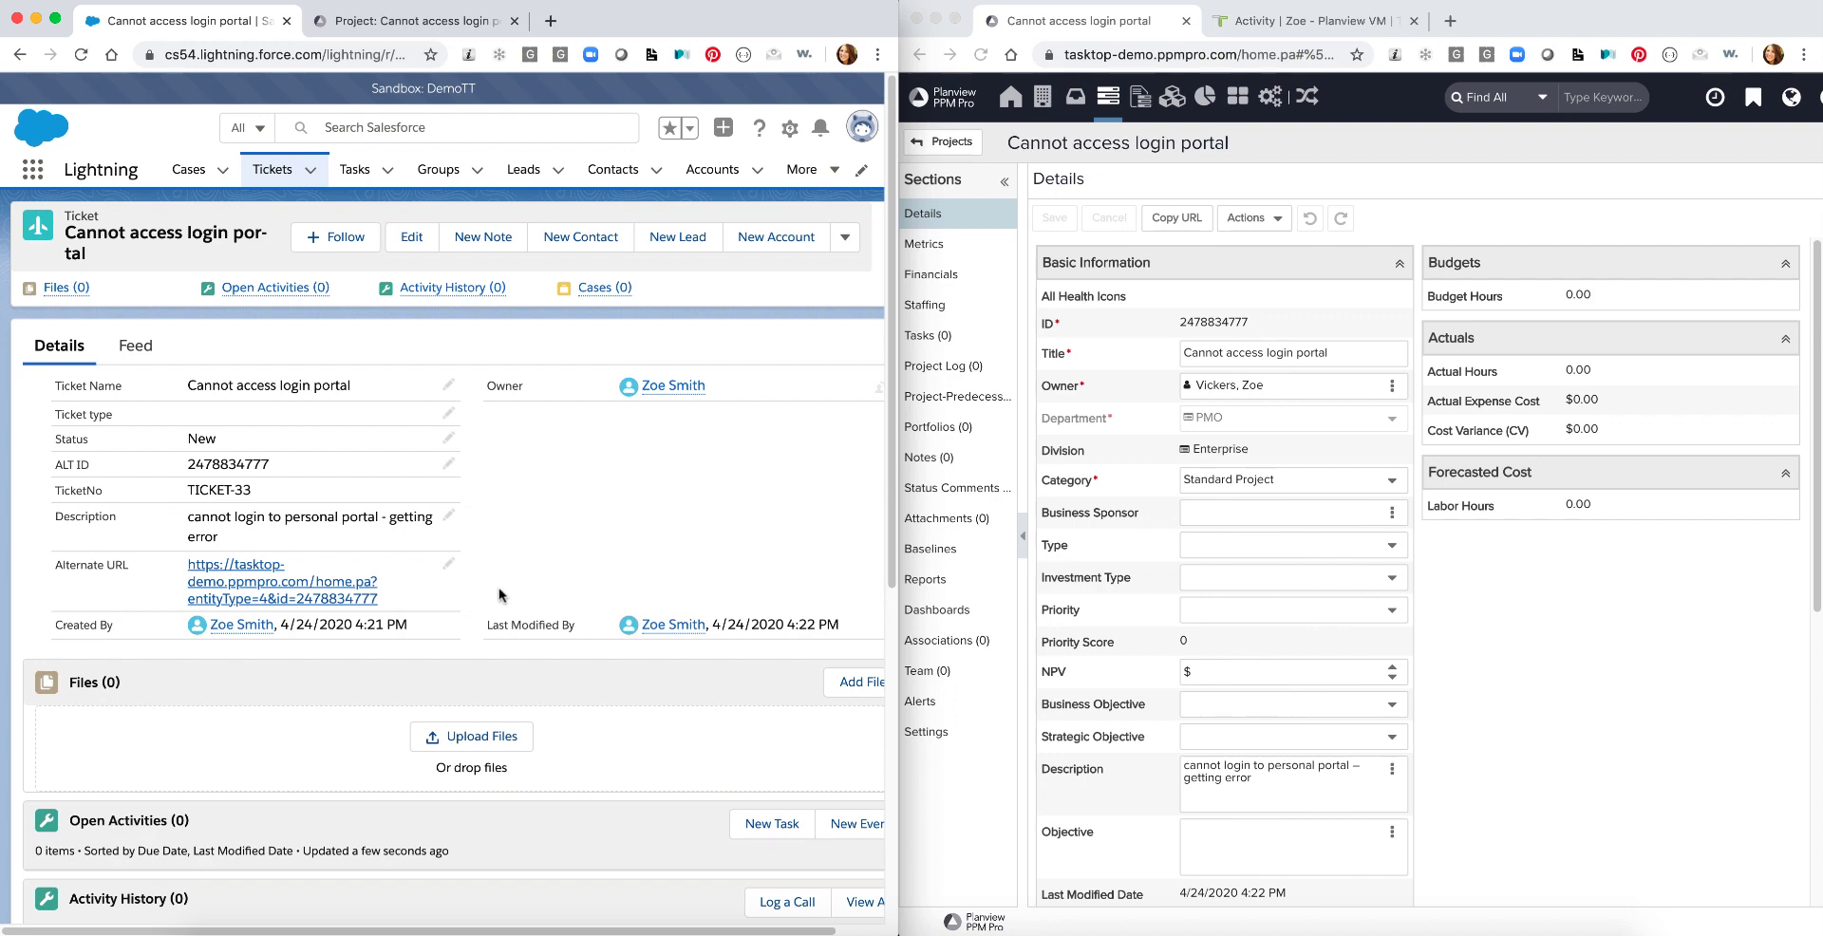
Add a new plain task at the end of the project's task list.
{"action": "left_click", "coordinate": [925, 339]}
{"action": "left_click", "coordinate": [925, 339]}
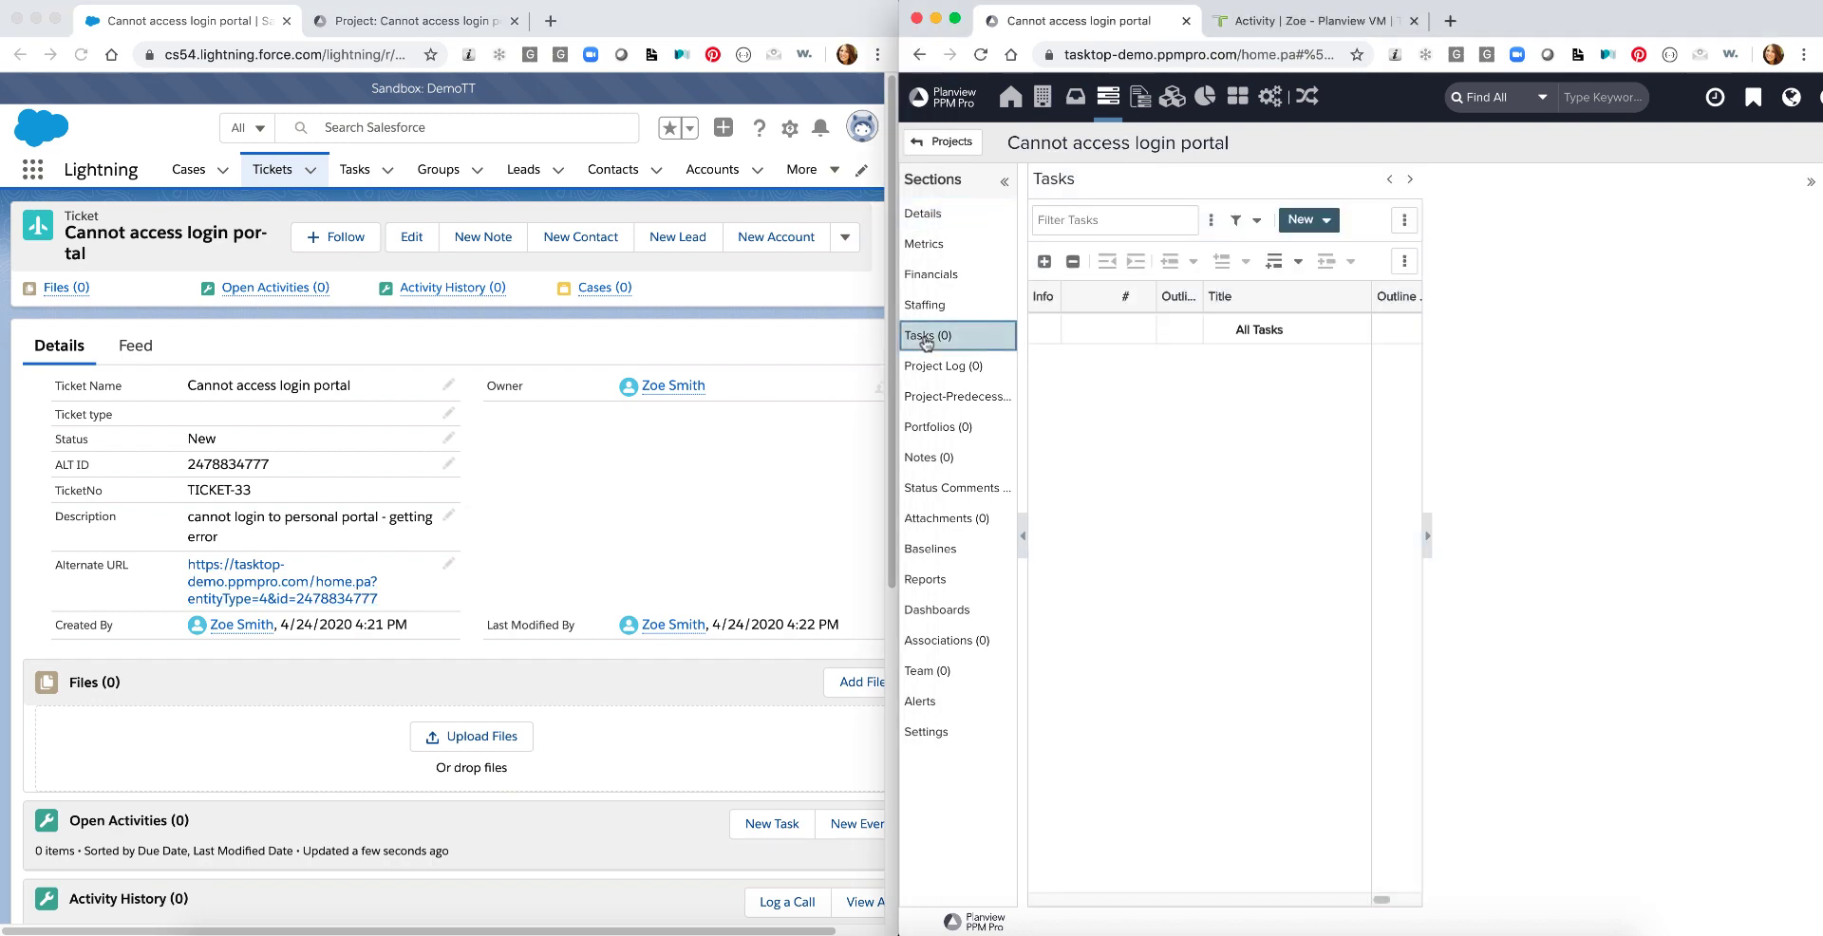
{"action": "left_click", "coordinate": [1318, 225]}
{"action": "mouse_move", "coordinate": [1349, 313]}
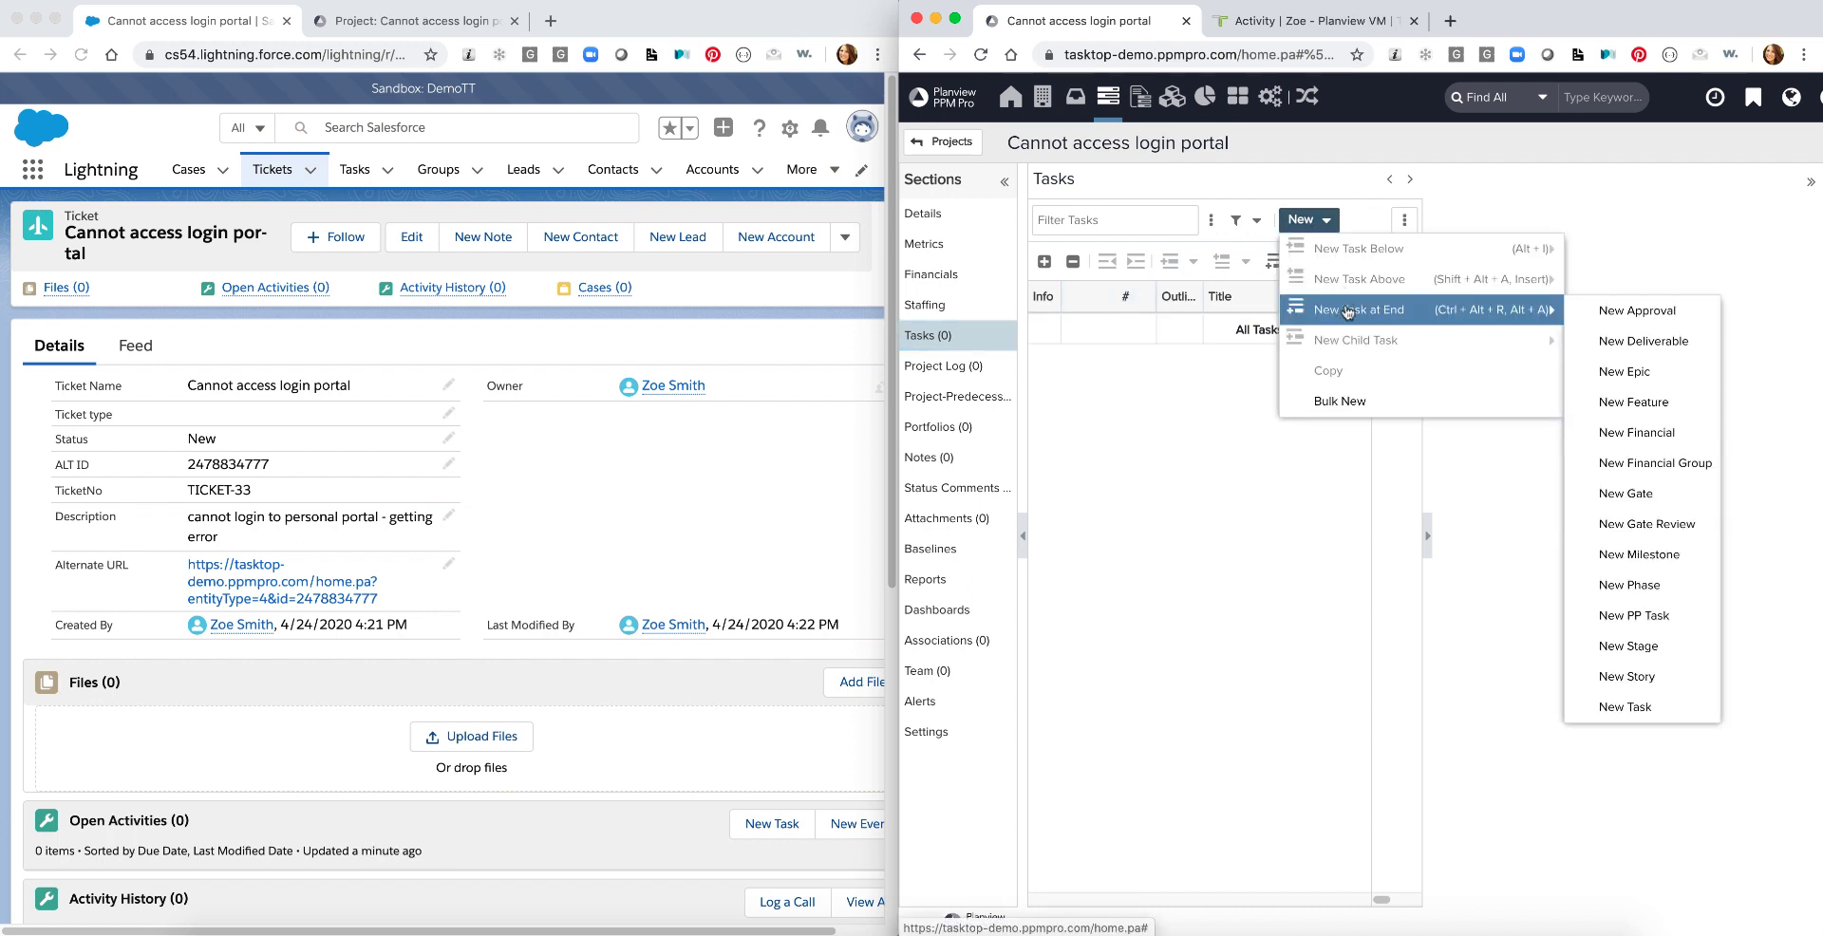
{"action": "left_click", "coordinate": [1625, 710]}
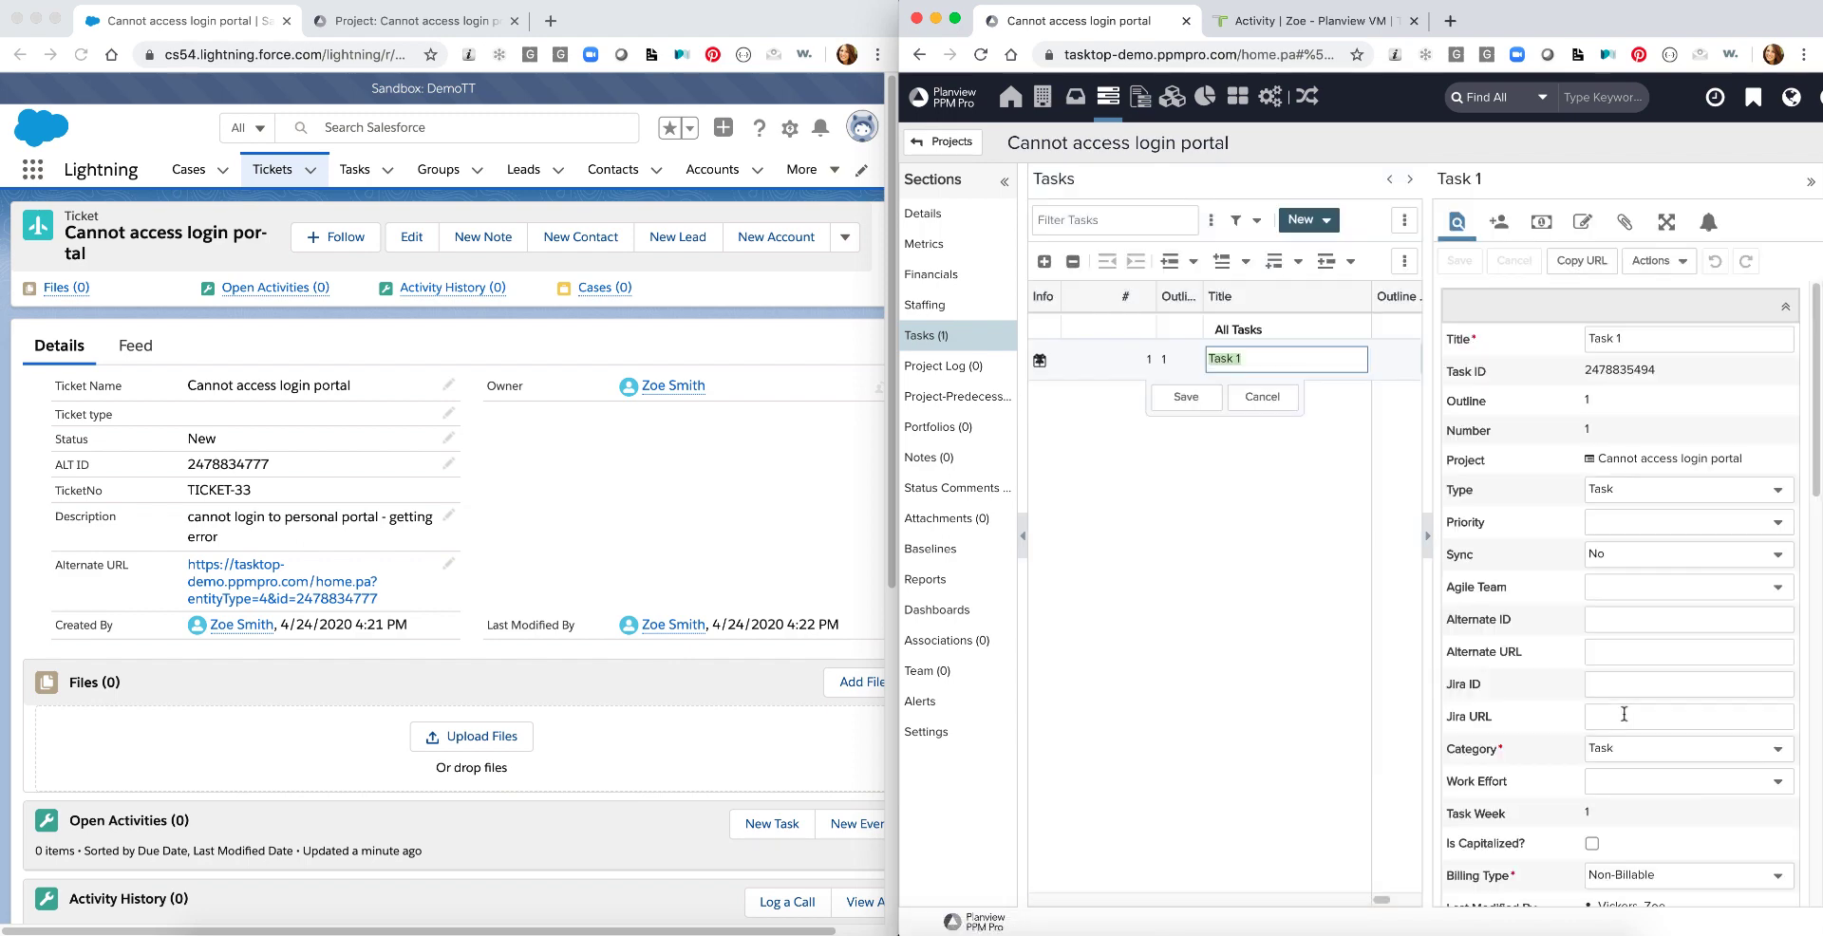
{"action": "key", "text": "Return"}
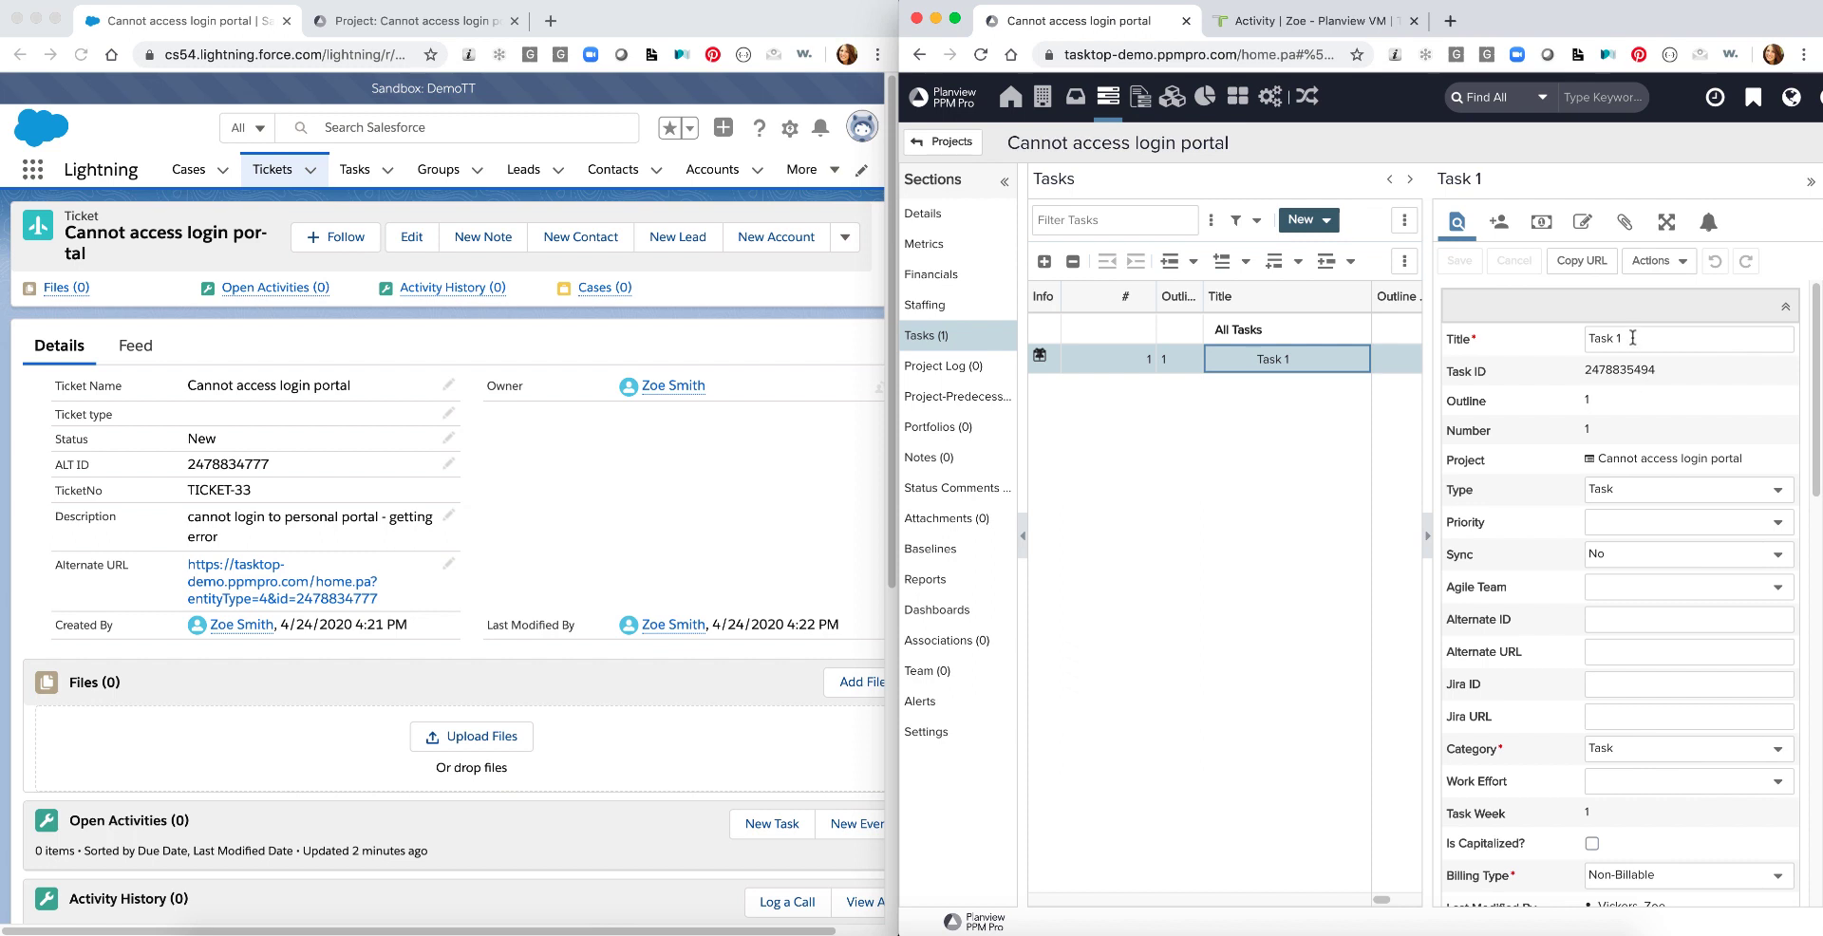
Rename the task to 'Ticket Sub-task', set priority 1: Immediate, and save.
{"action": "left_click", "coordinate": [1633, 338]}
{"action": "triple_click", "coordinate": [1645, 340]}
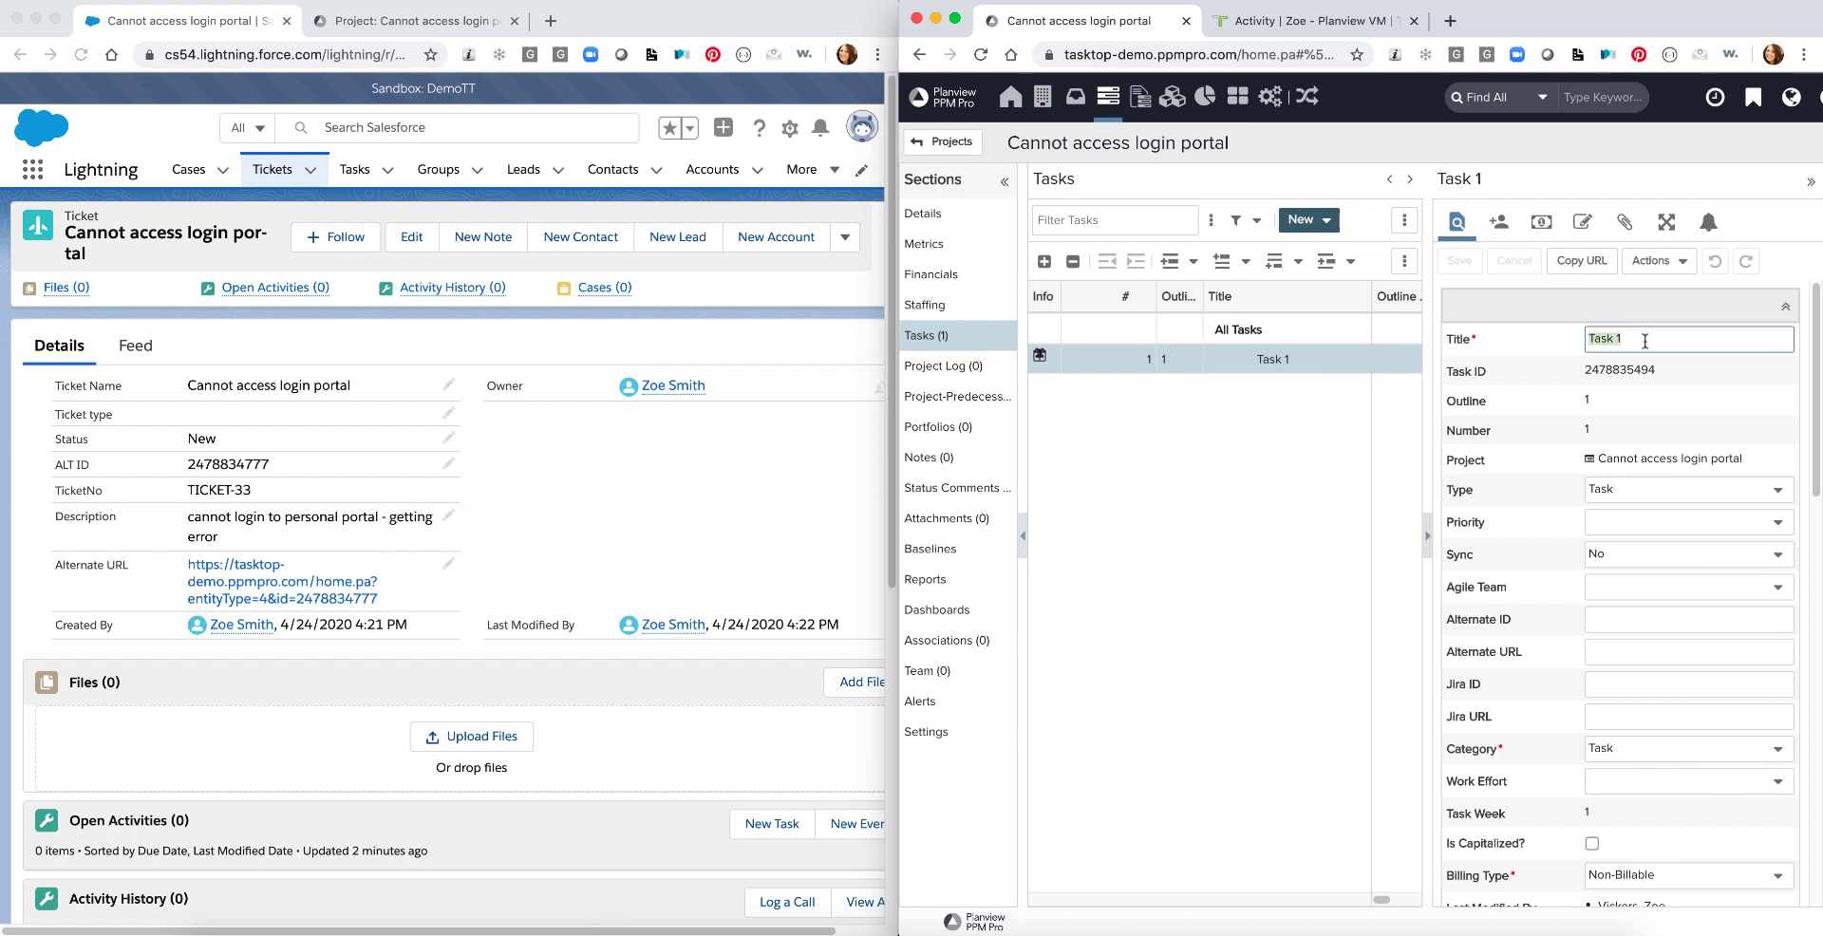
{"action": "type", "text": "Ticket"}
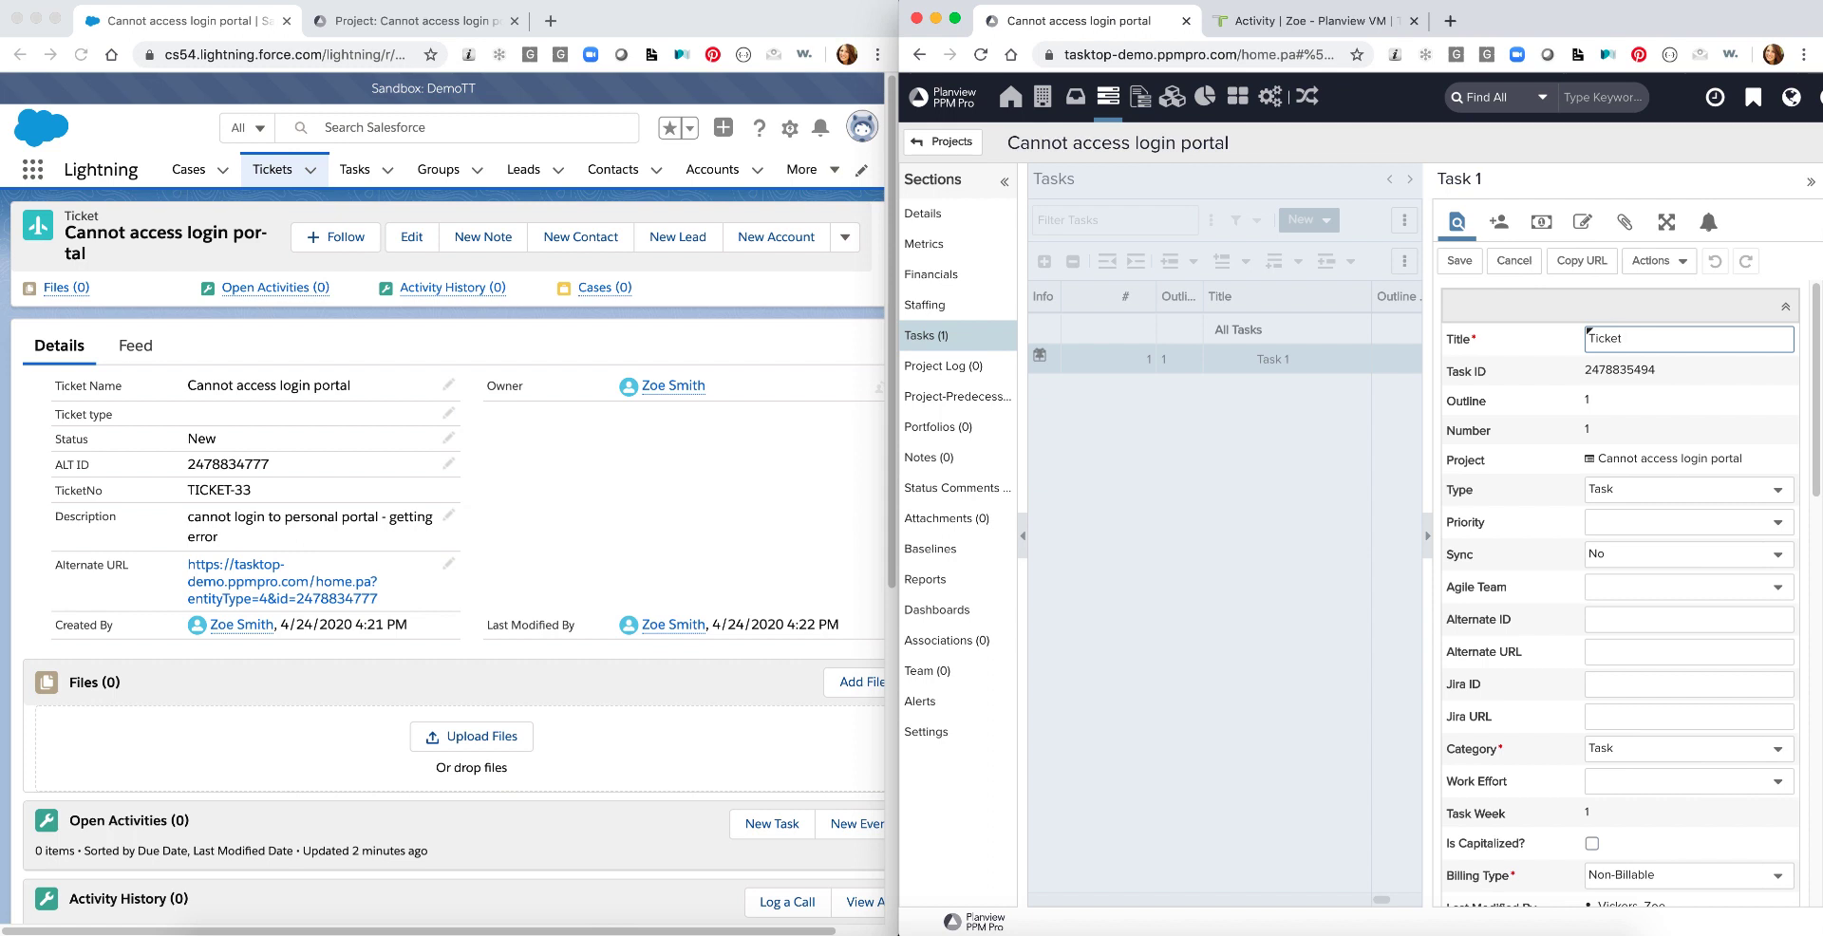
{"action": "type", "text": " Sub-task"}
{"action": "key", "text": "Tab"}
{"action": "key", "text": "Tab"}
{"action": "type", "text": "1"}
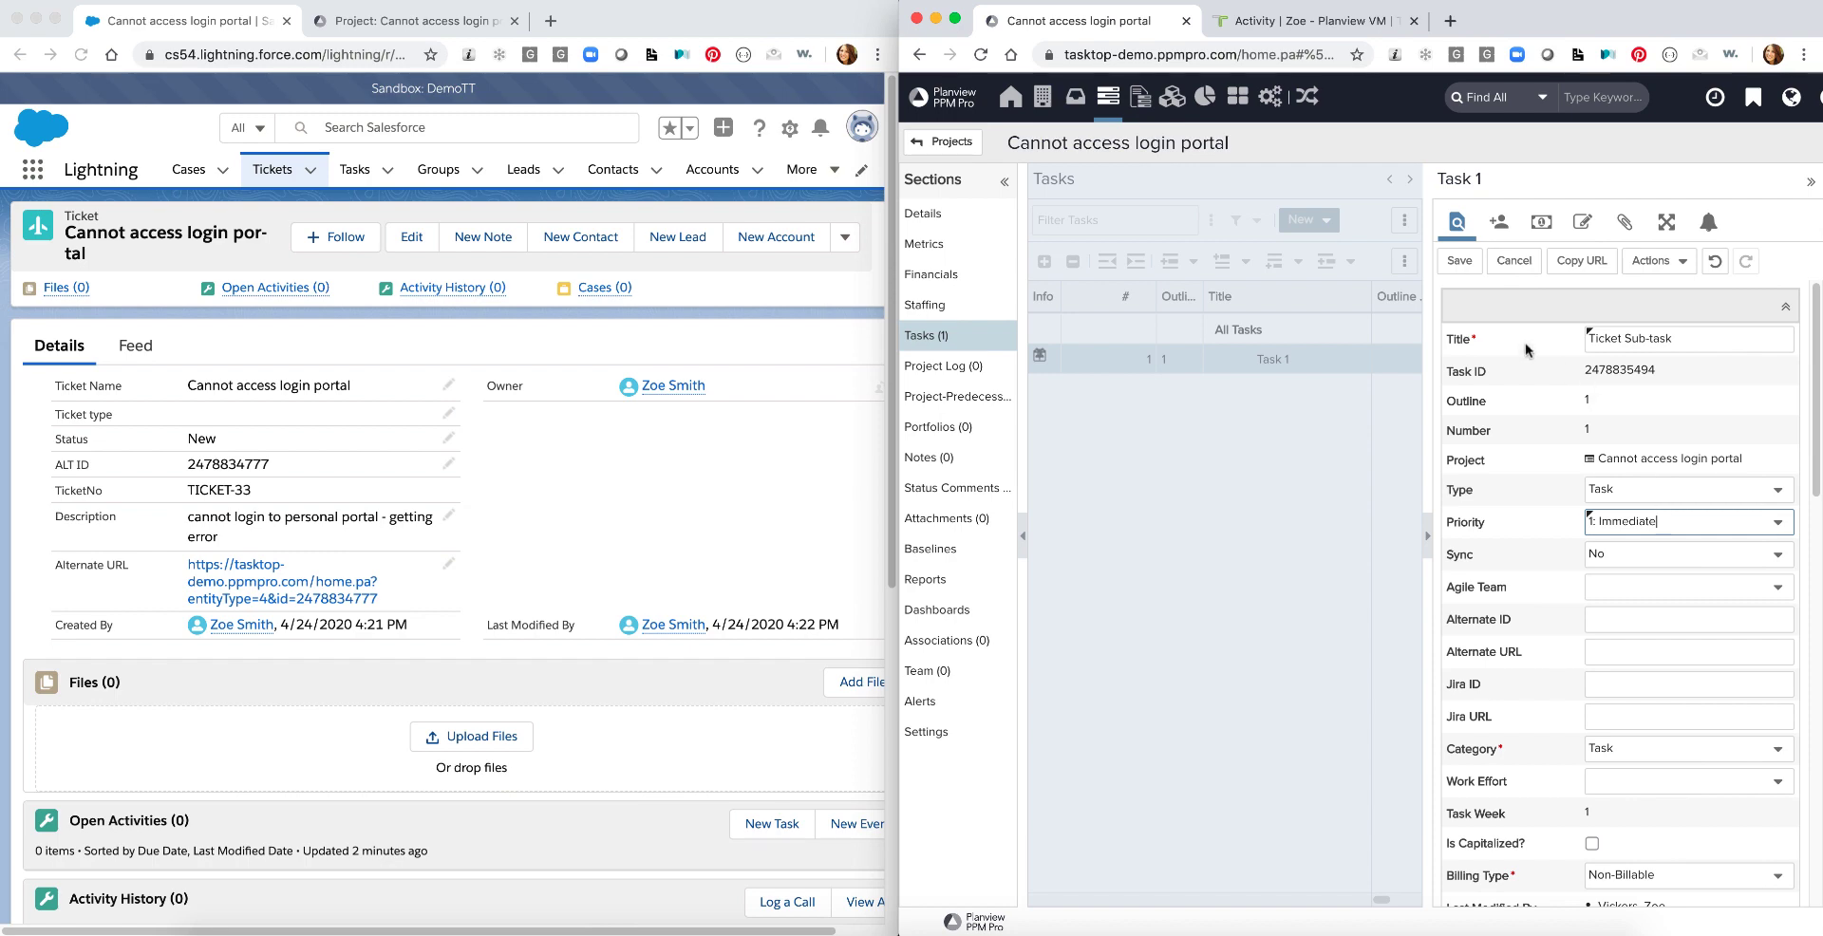
{"action": "left_click", "coordinate": [1461, 261]}
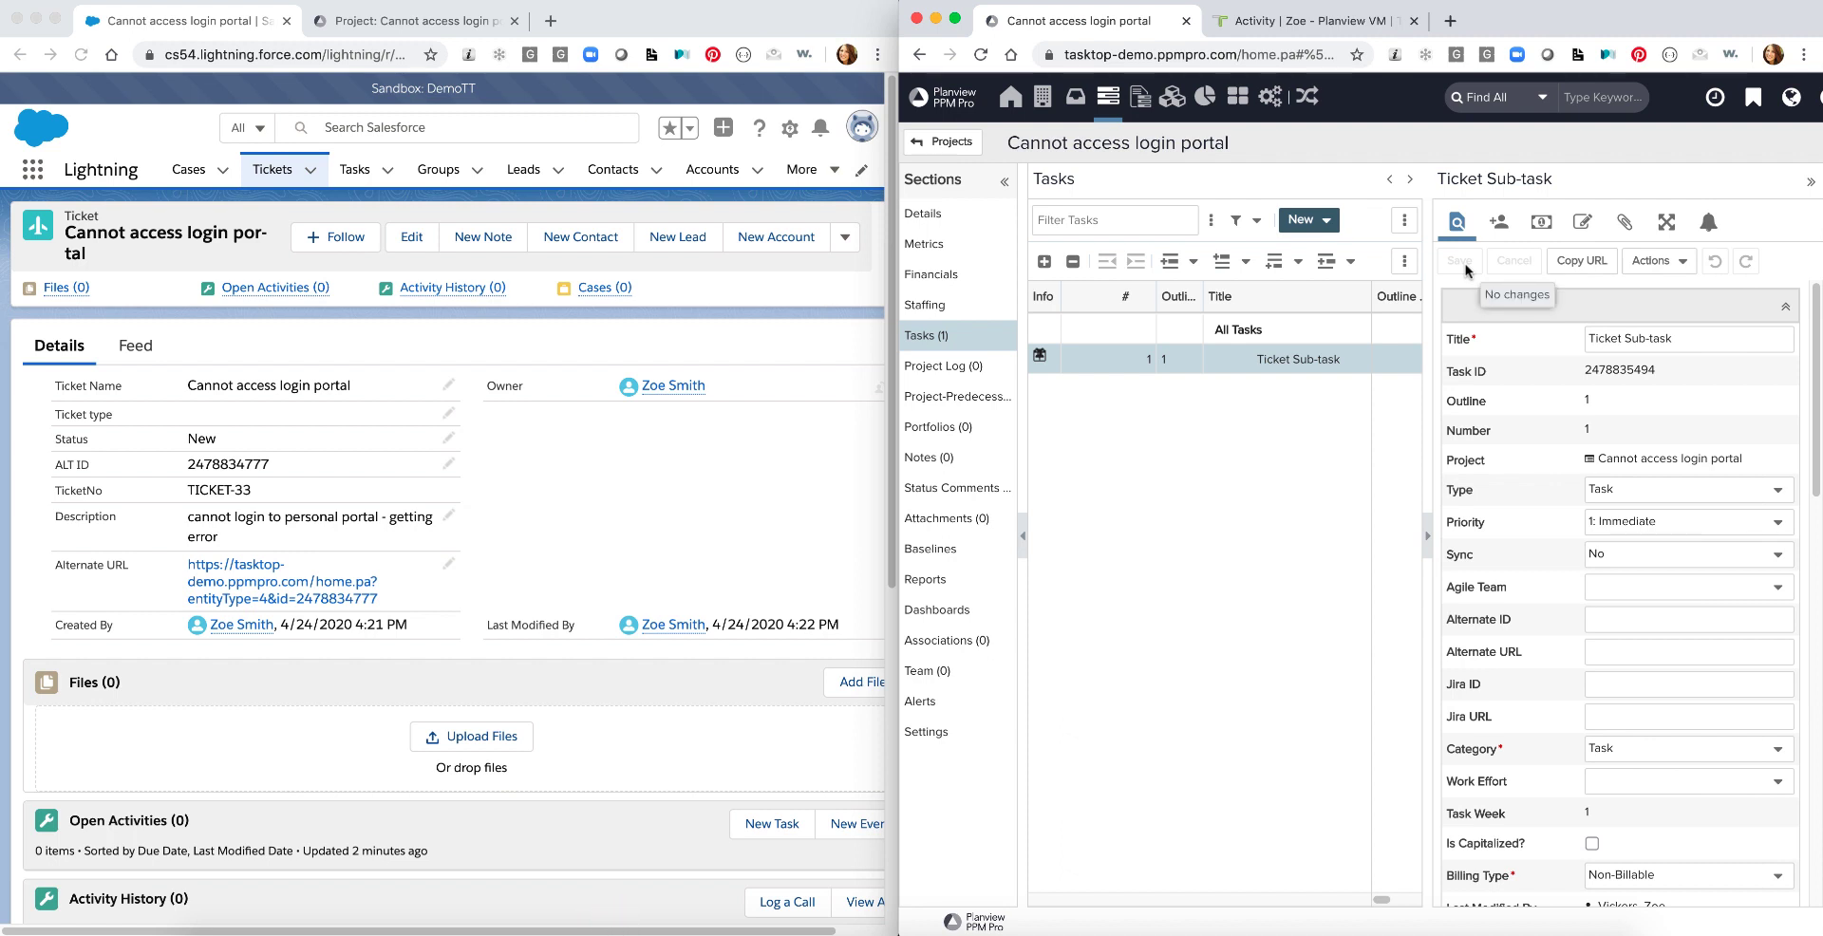
{"action": "left_click", "coordinate": [1309, 219]}
Add a second task titled 'Case Task' with type Case and priority 1: Immediate.
{"action": "mouse_move", "coordinate": [1368, 340]}
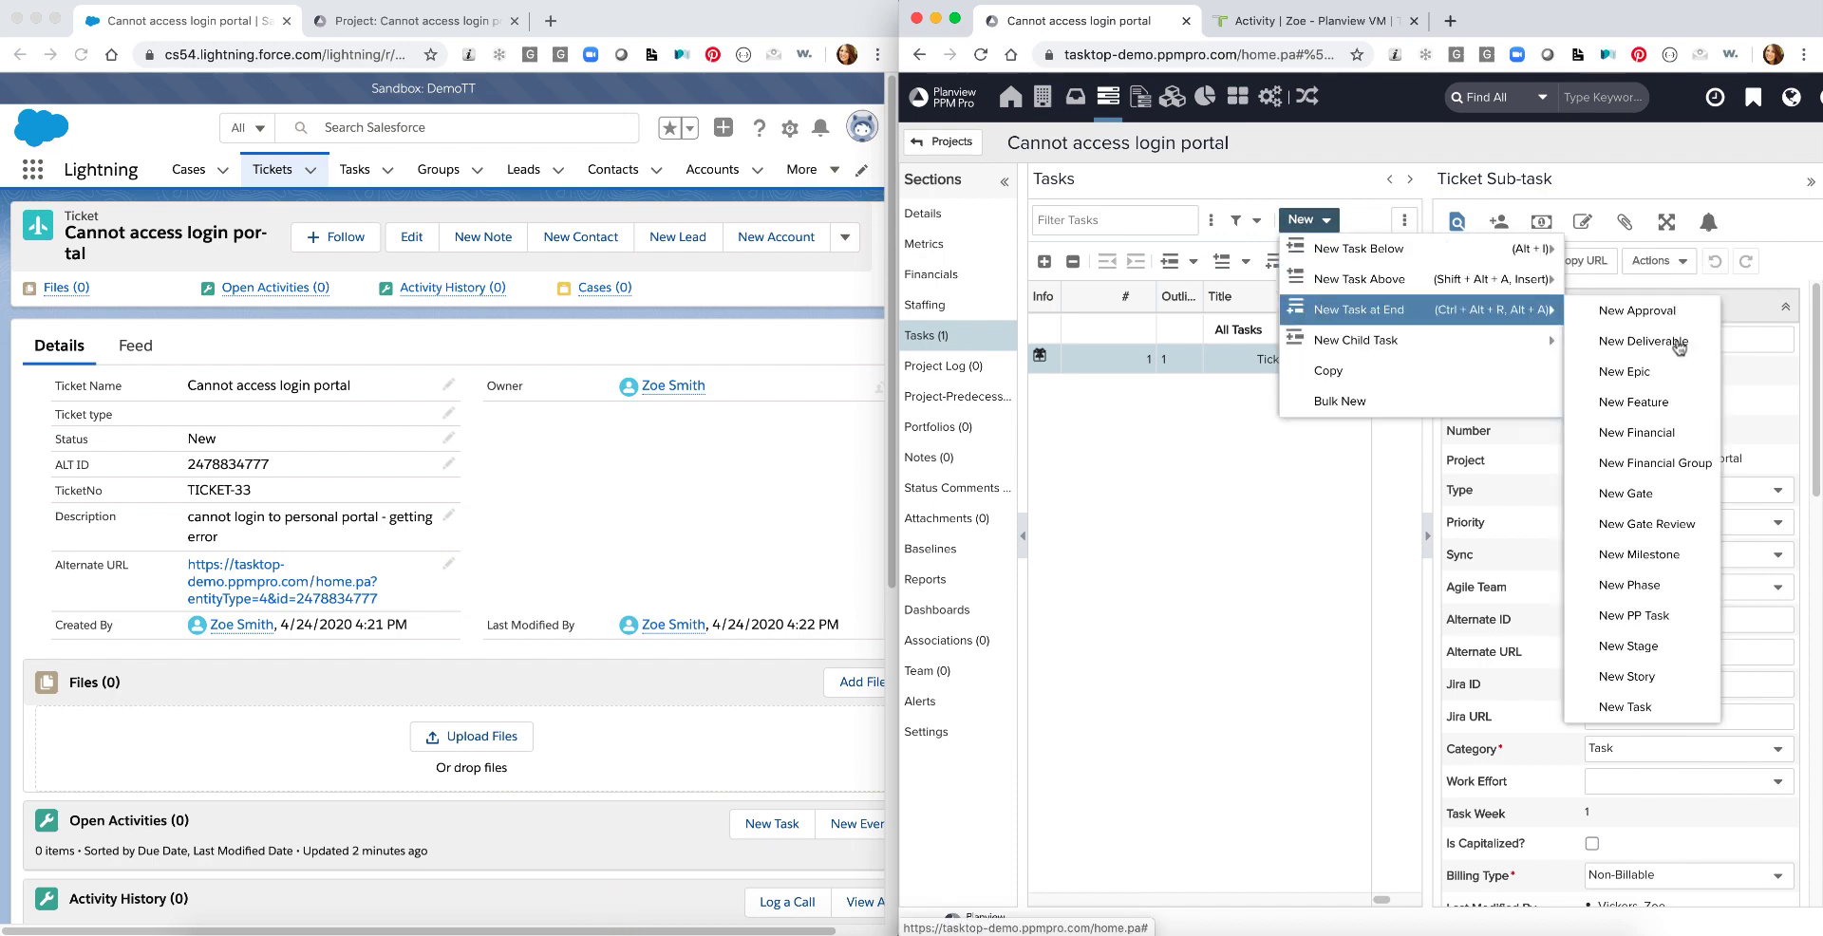
{"action": "left_click", "coordinate": [1631, 708]}
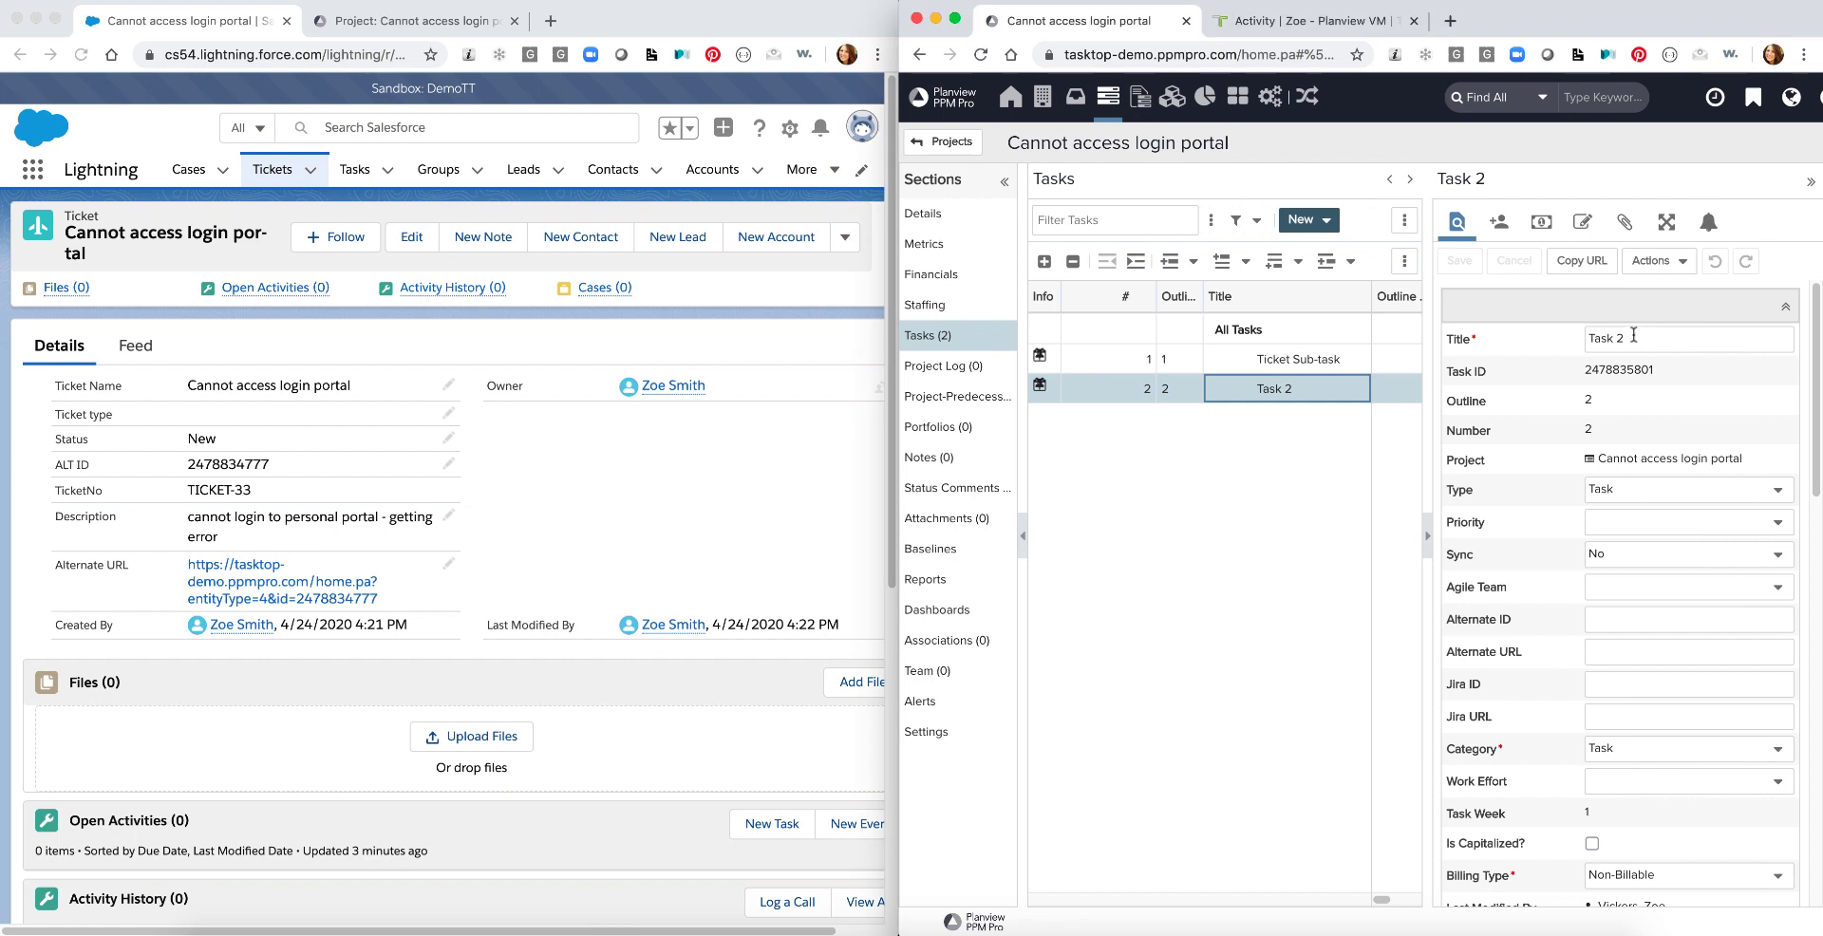
{"action": "left_click", "coordinate": [1632, 338]}
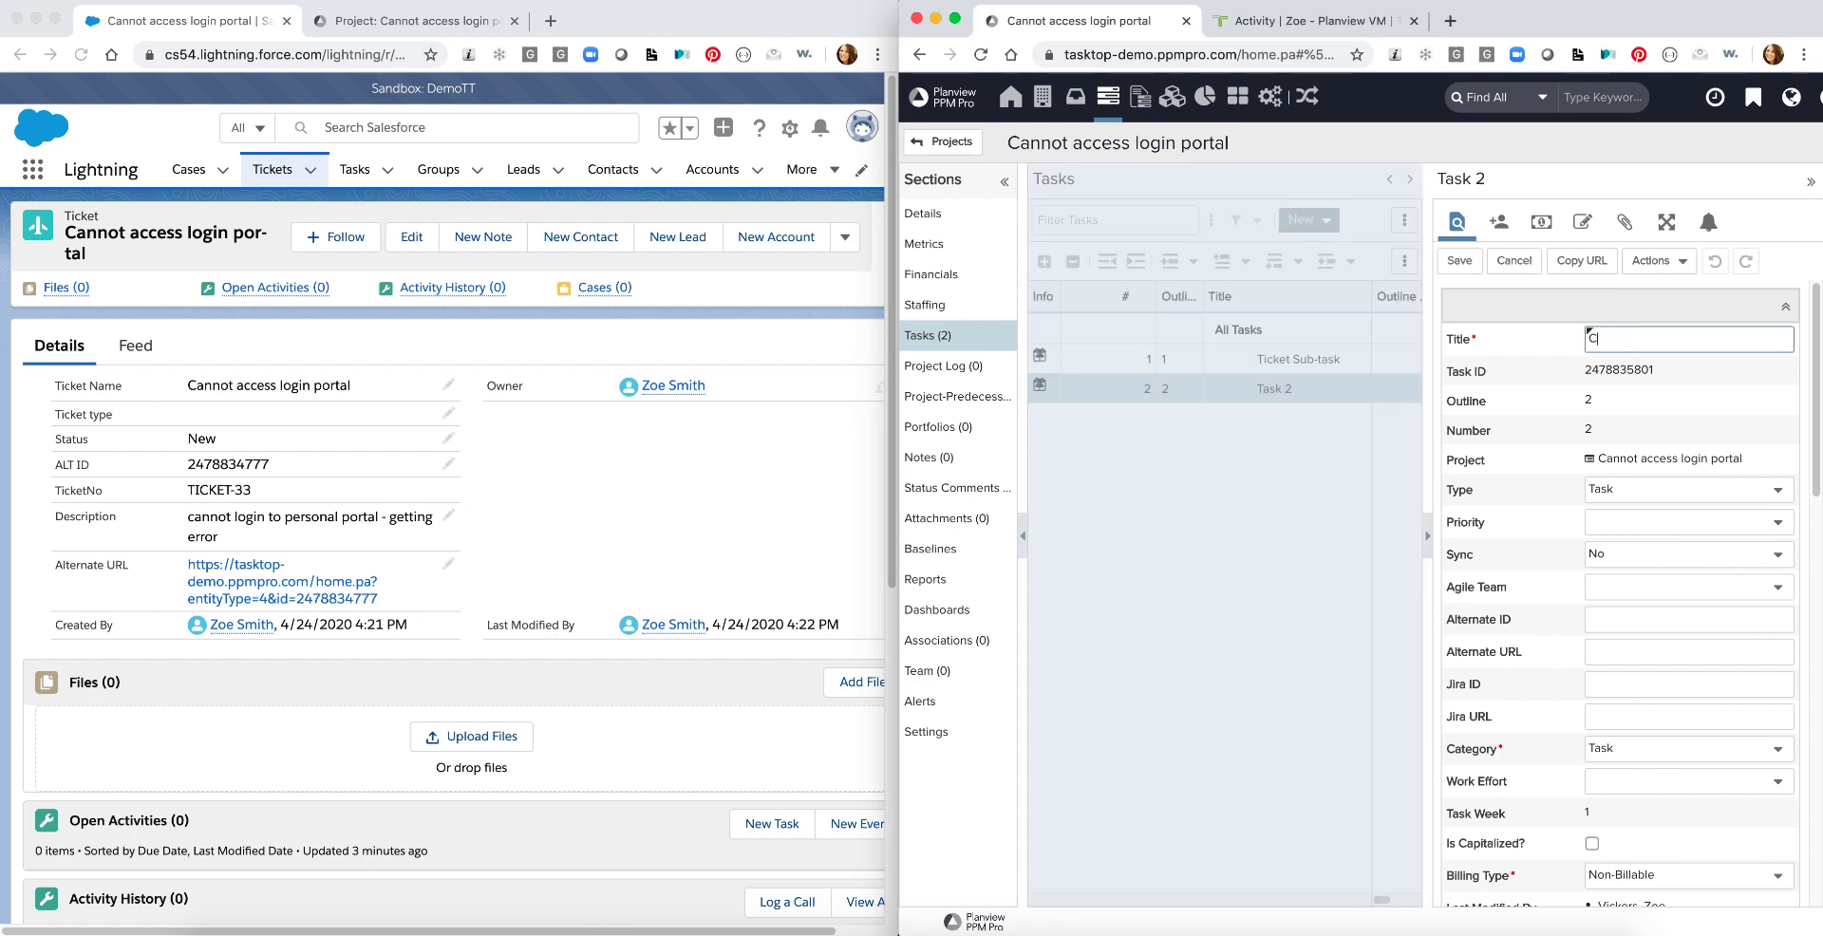
{"action": "type", "text": "ase Task"}
{"action": "left_click", "coordinate": [1650, 488]}
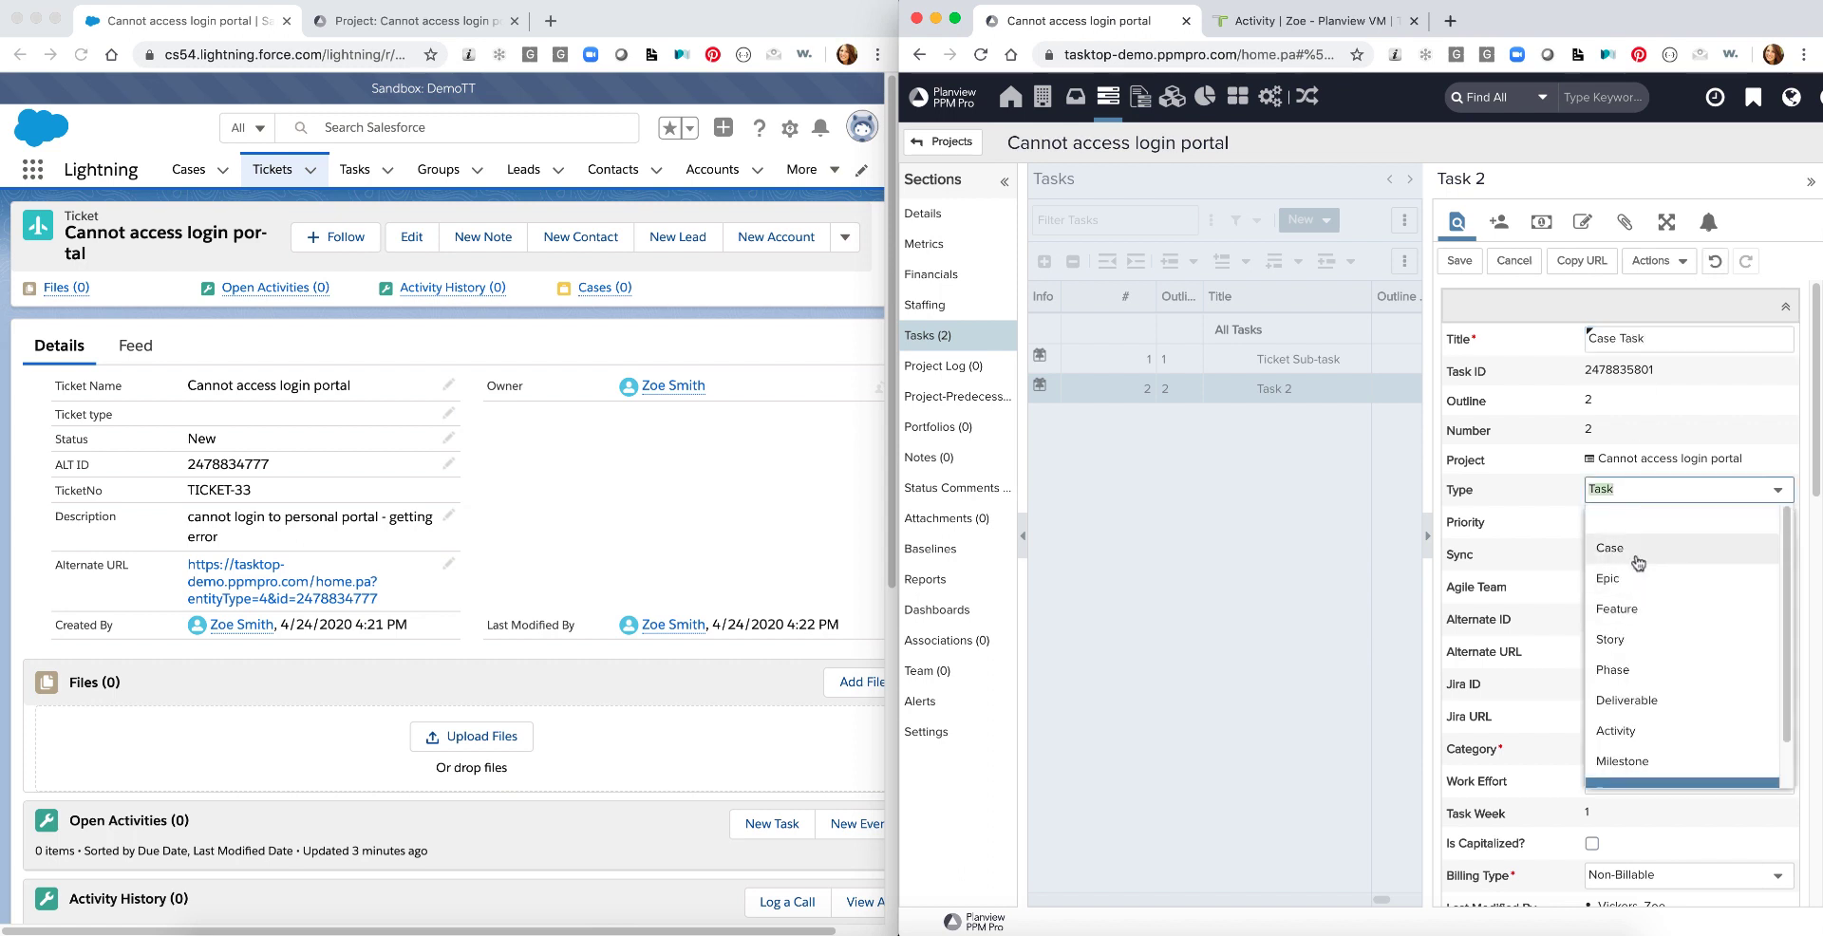
{"action": "left_click", "coordinate": [1638, 562]}
{"action": "left_click", "coordinate": [1630, 523]}
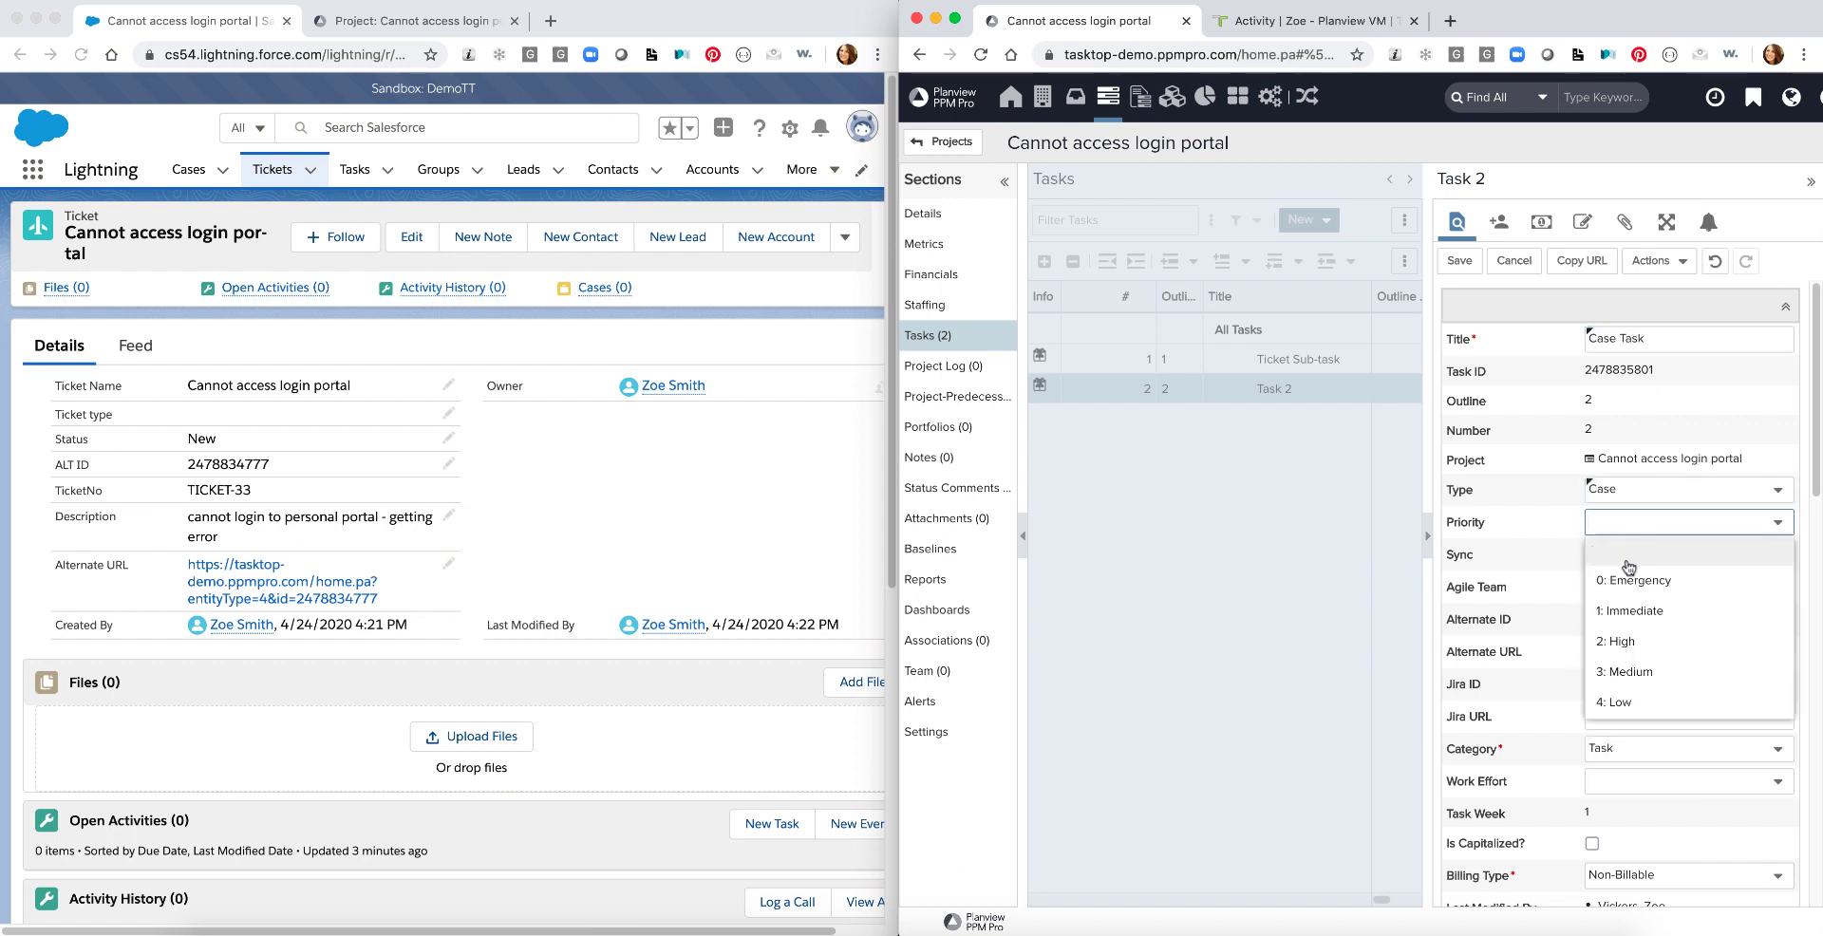
{"action": "left_click", "coordinate": [1627, 610]}
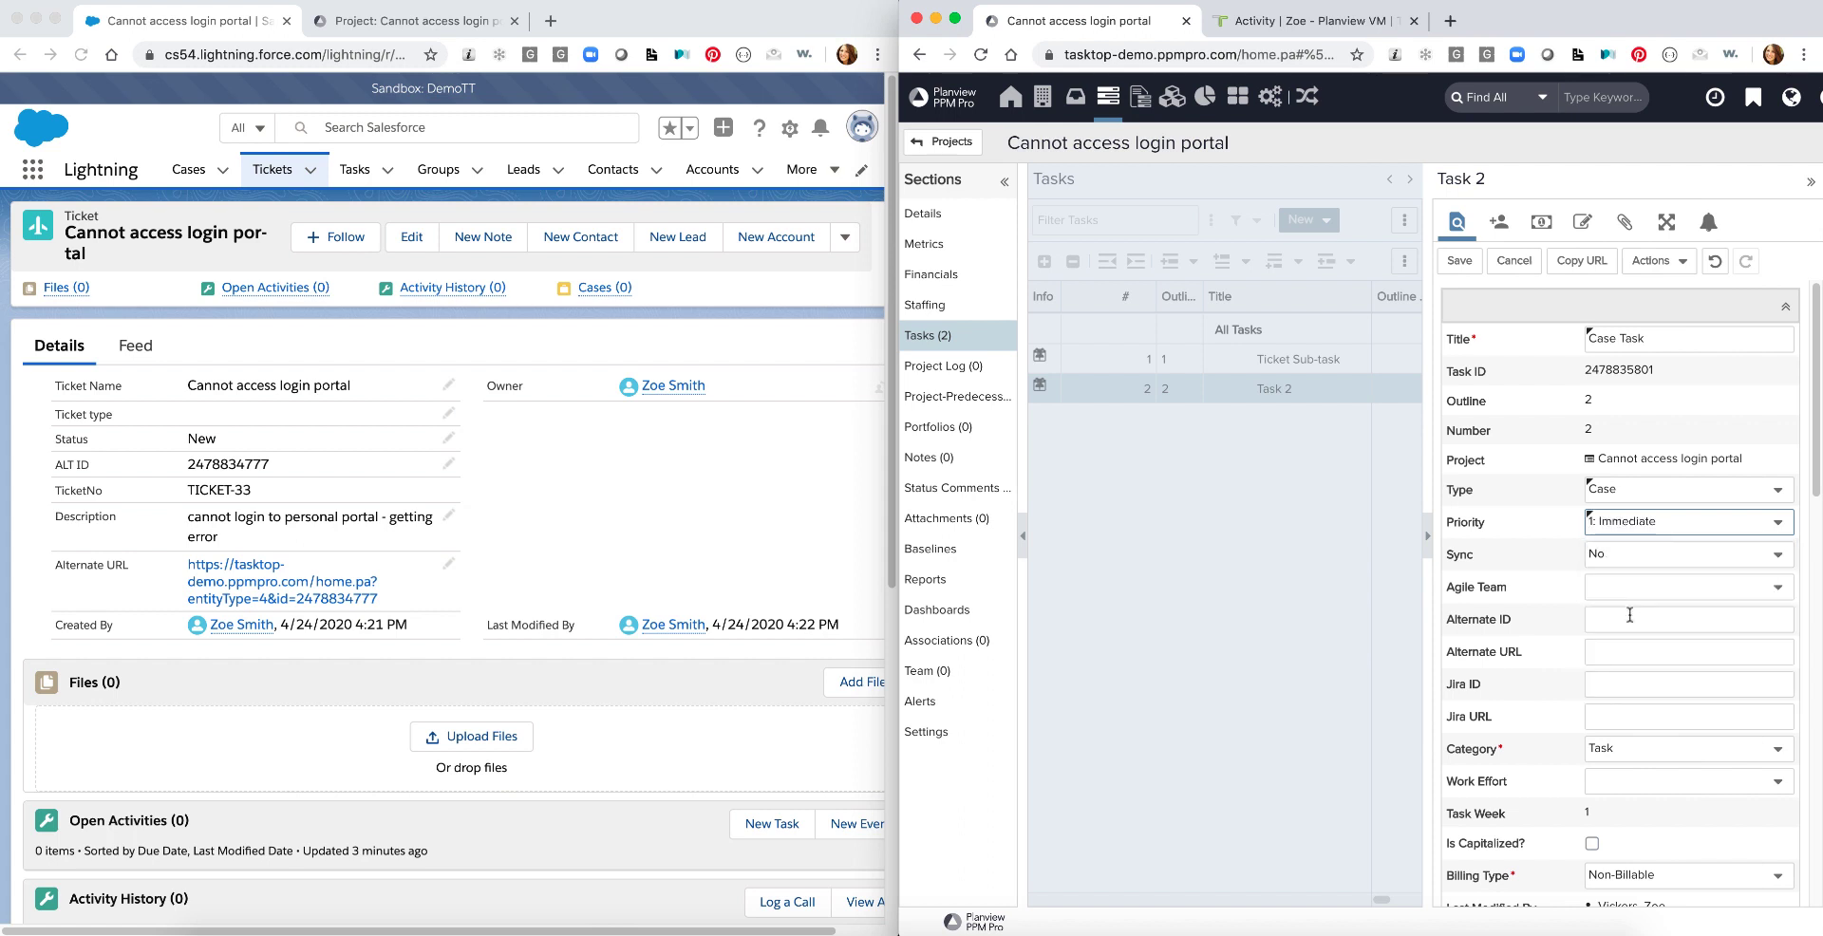
Give it the description 'THis will create a new case within salesforce' and save.
{"action": "scroll", "coordinate": [1630, 616], "scroll_direction": "down", "scroll_amount": 5}
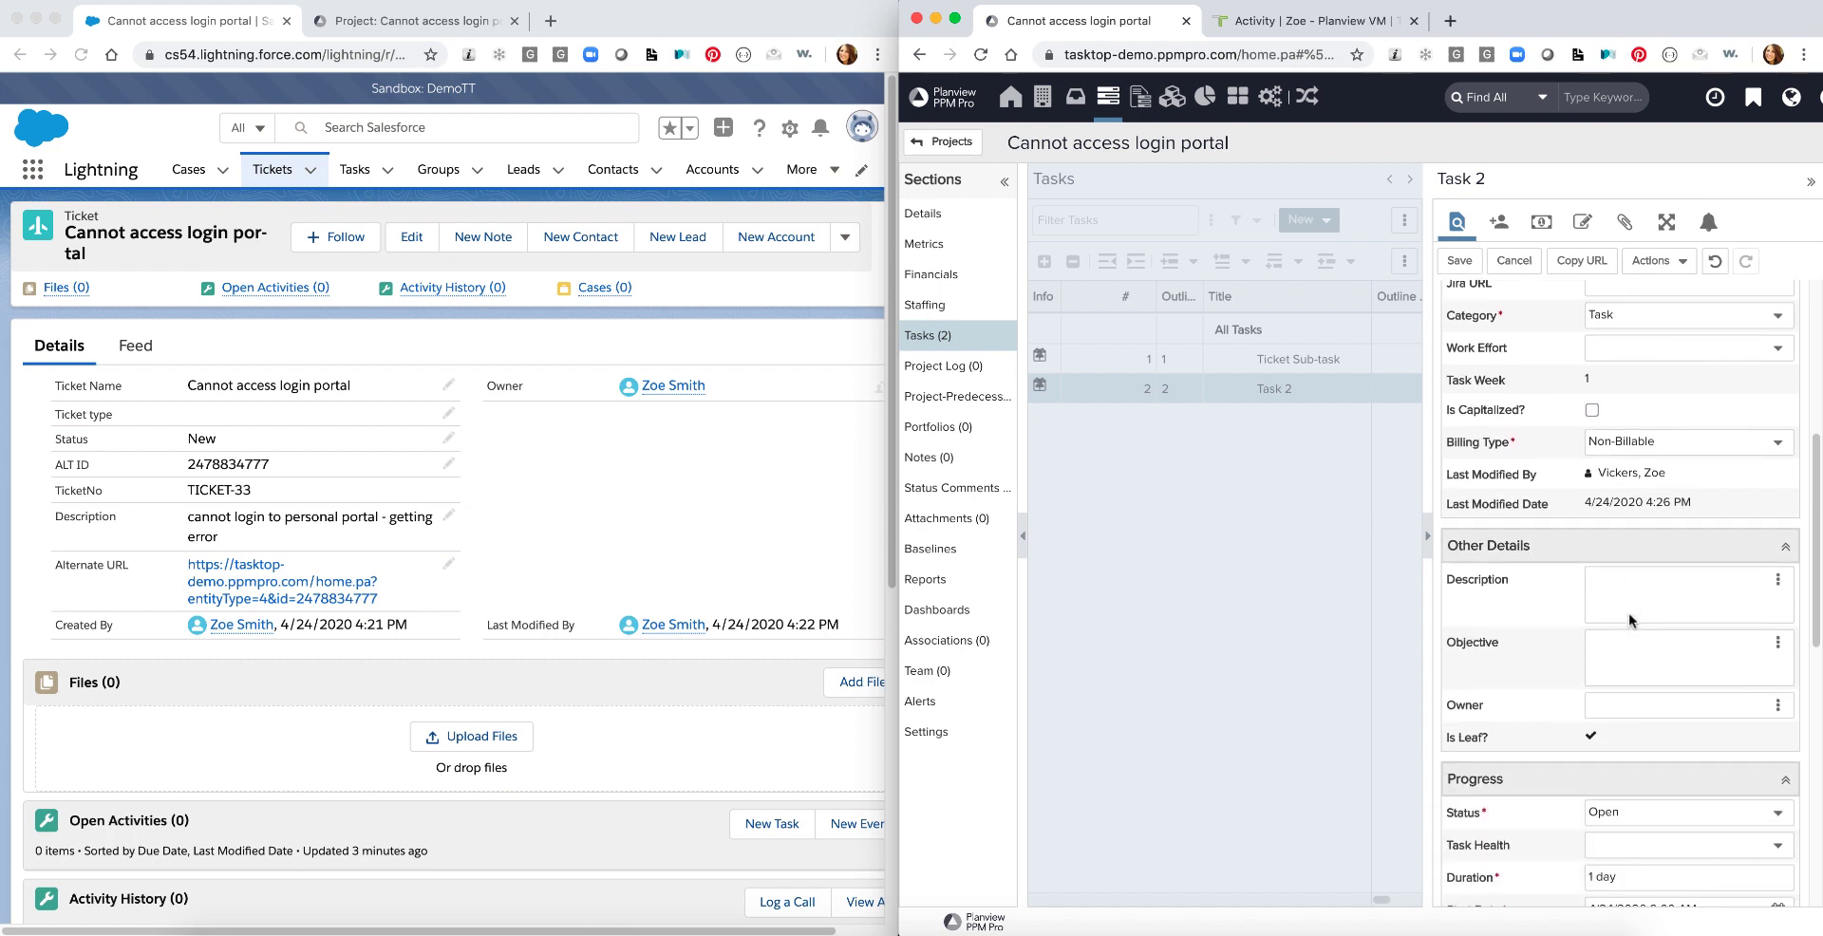
{"action": "left_click", "coordinate": [1630, 617]}
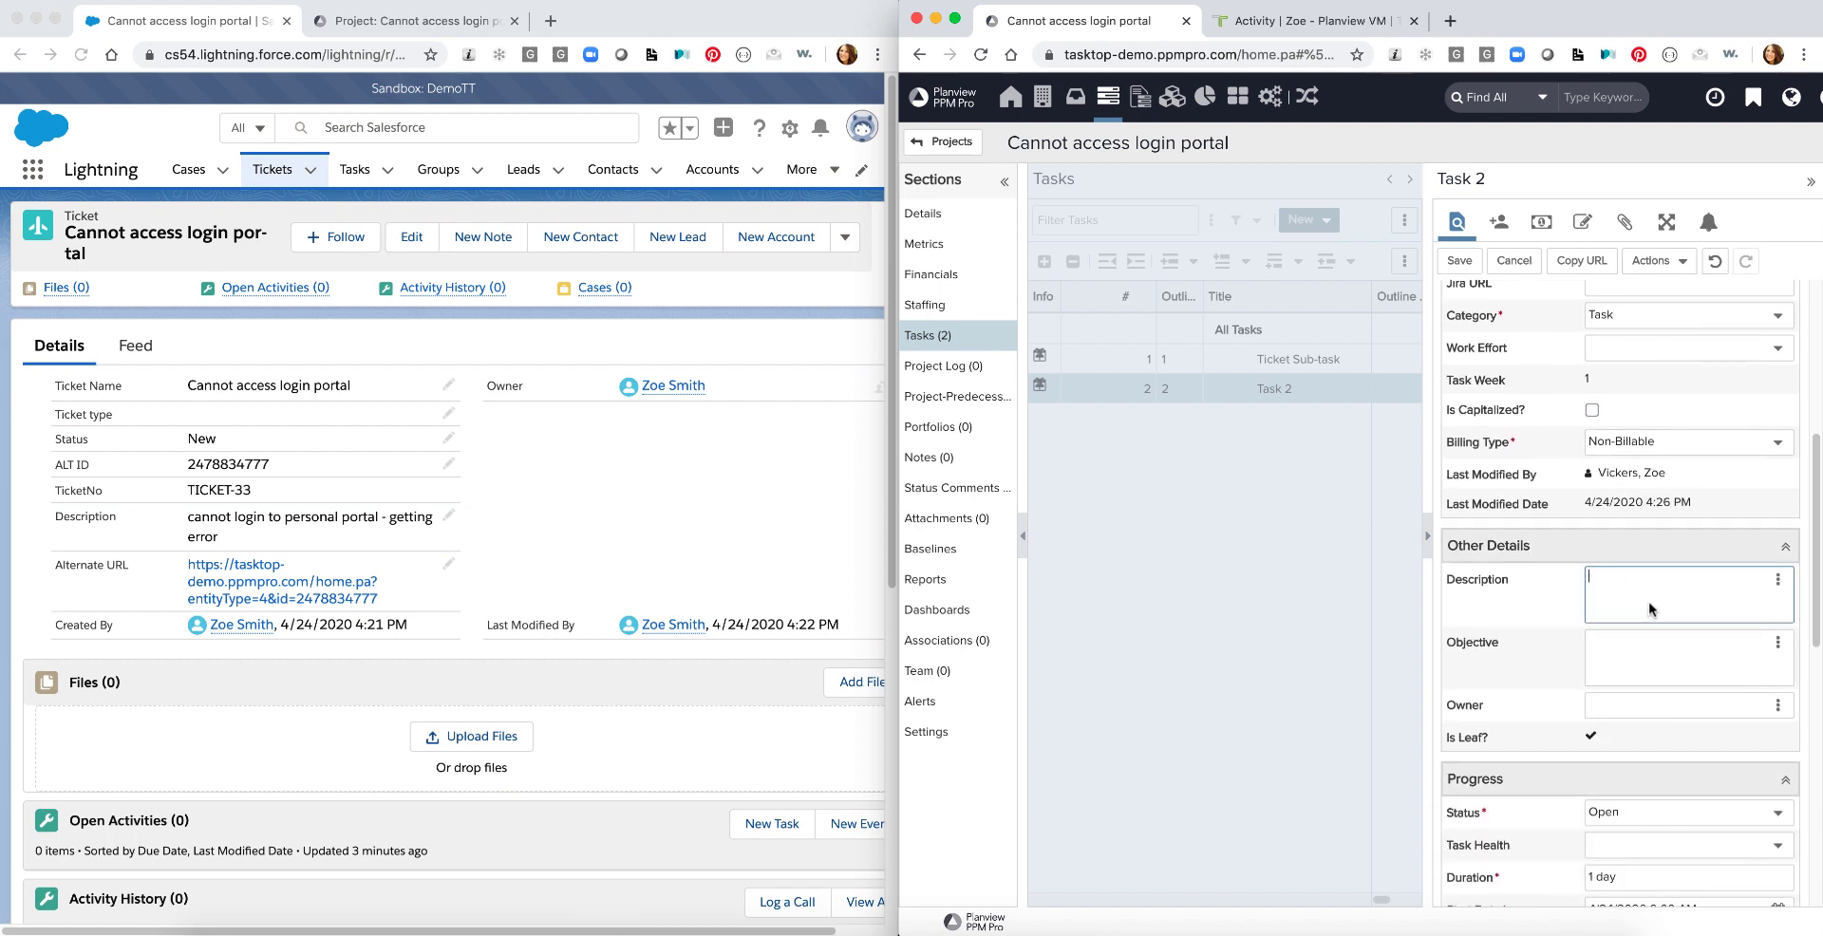
{"action": "type", "text": "THis will create a new case within sales"}
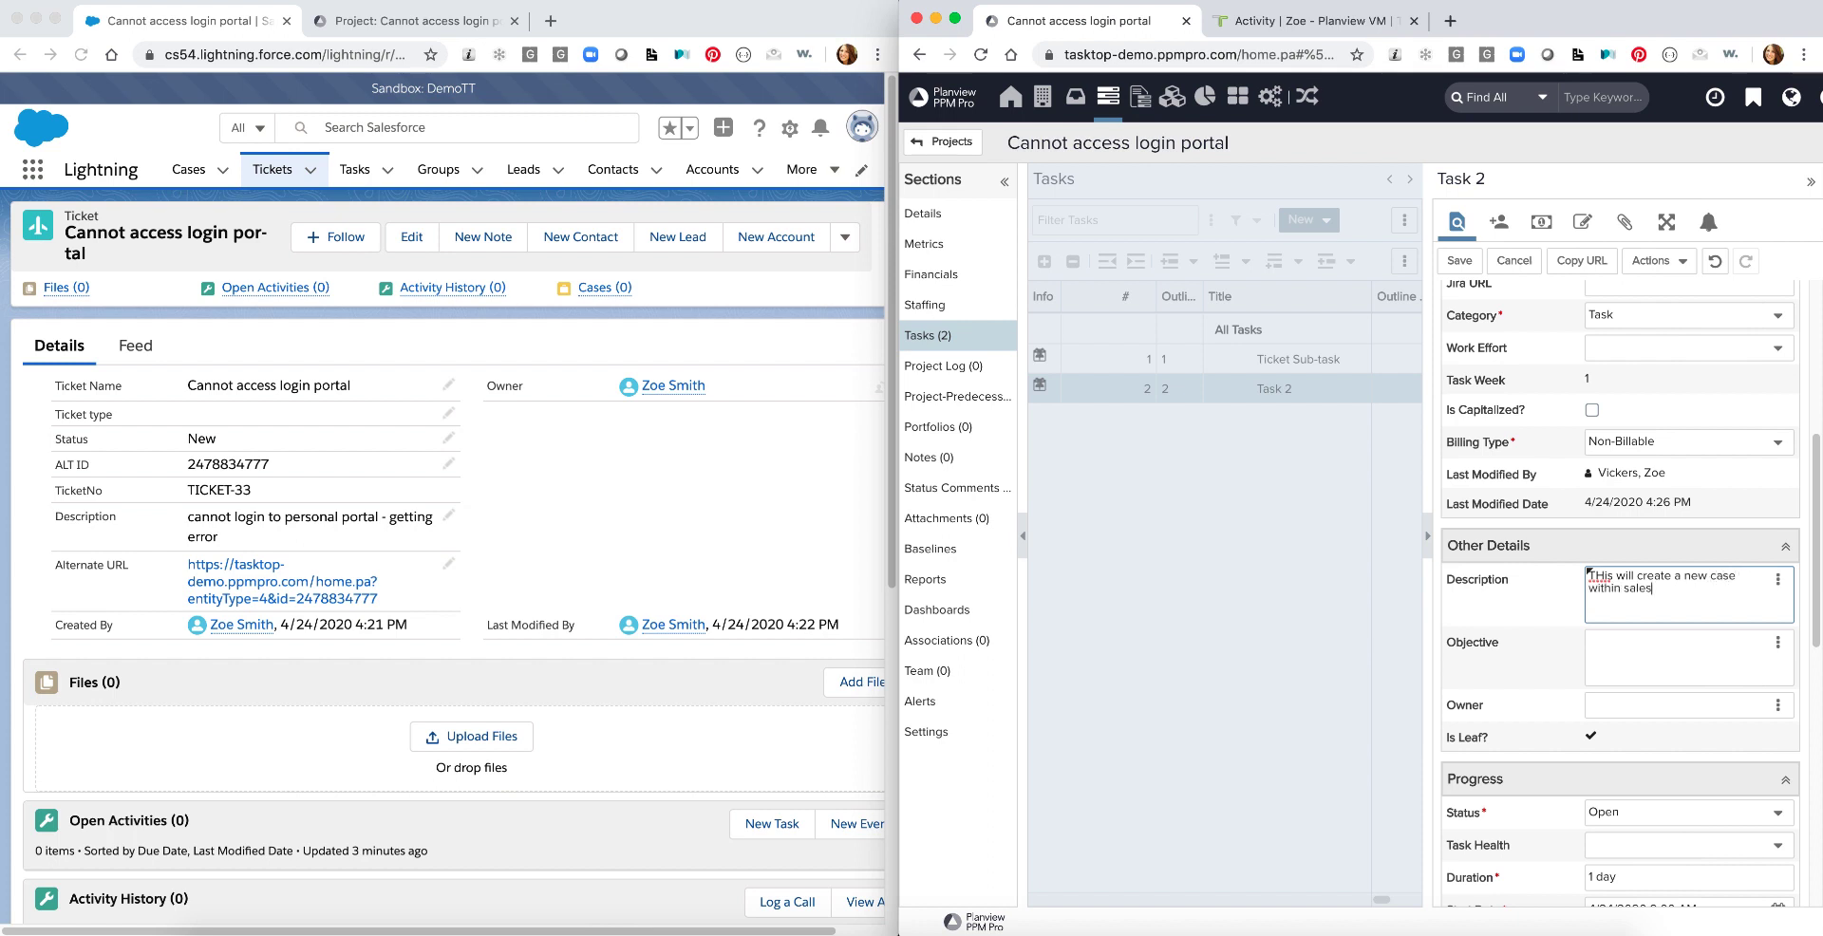
{"action": "type", "text": "force"}
{"action": "left_click", "coordinate": [1459, 266]}
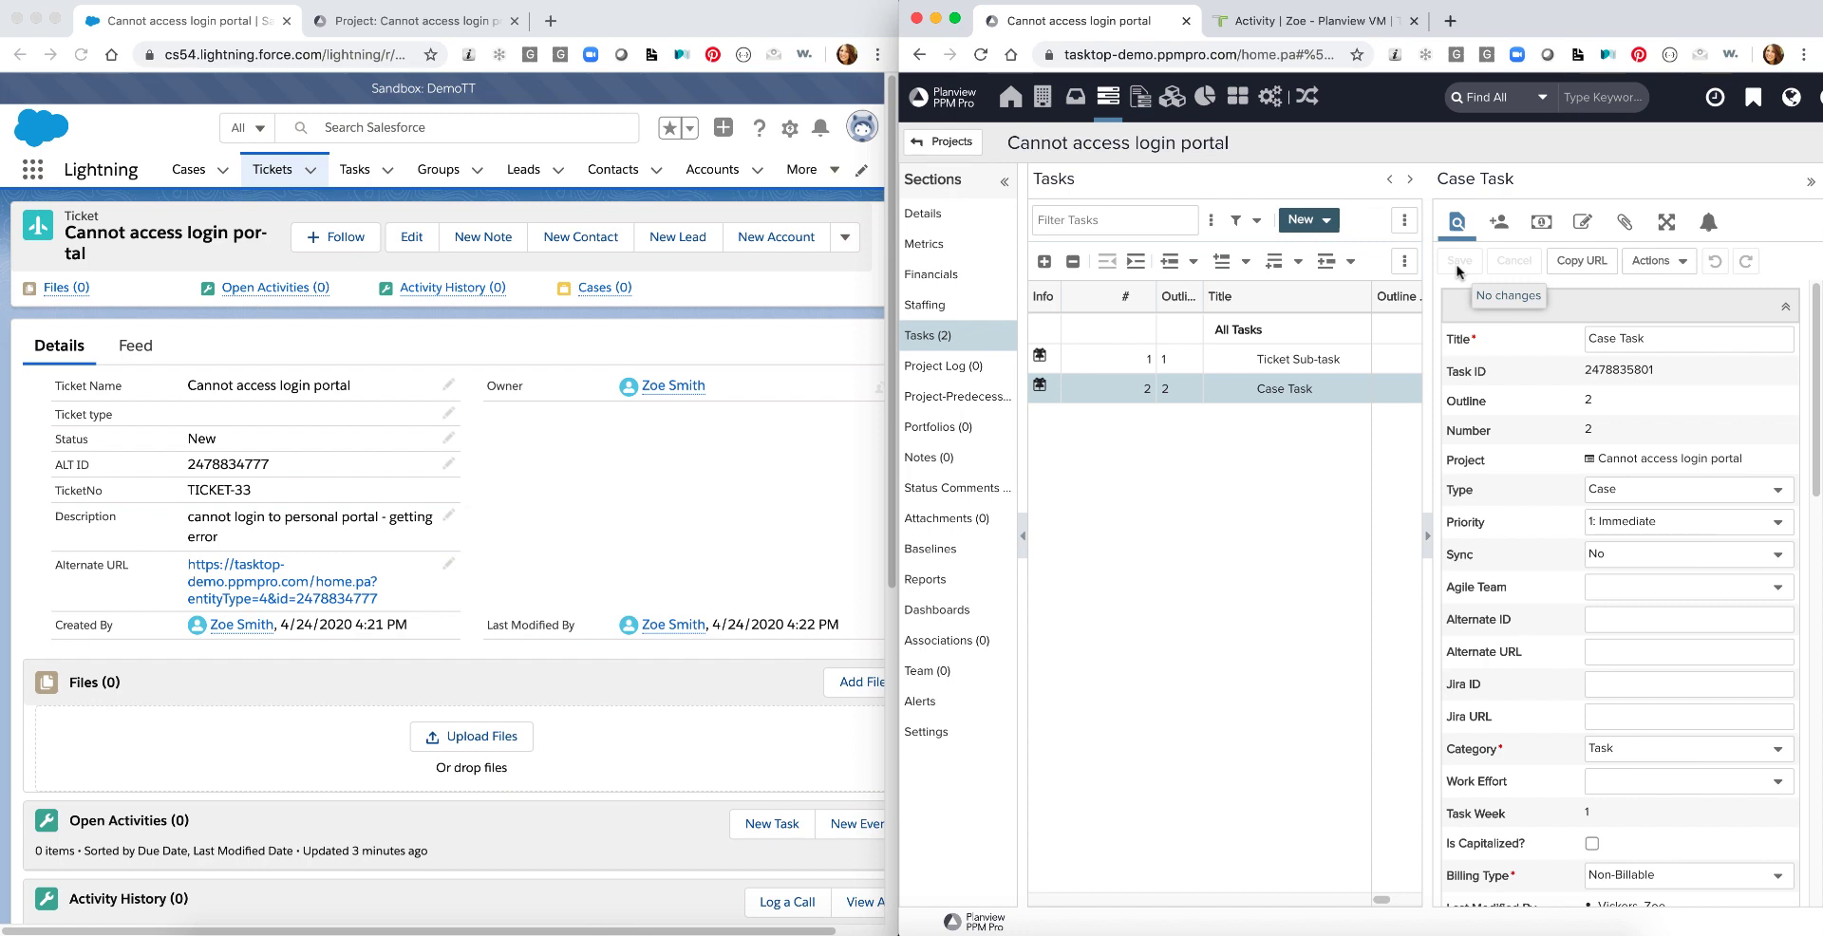
Reload the Salesforce ticket and scroll to Open Activities to see Ticket Sub-task.
{"action": "left_click", "coordinate": [1301, 363]}
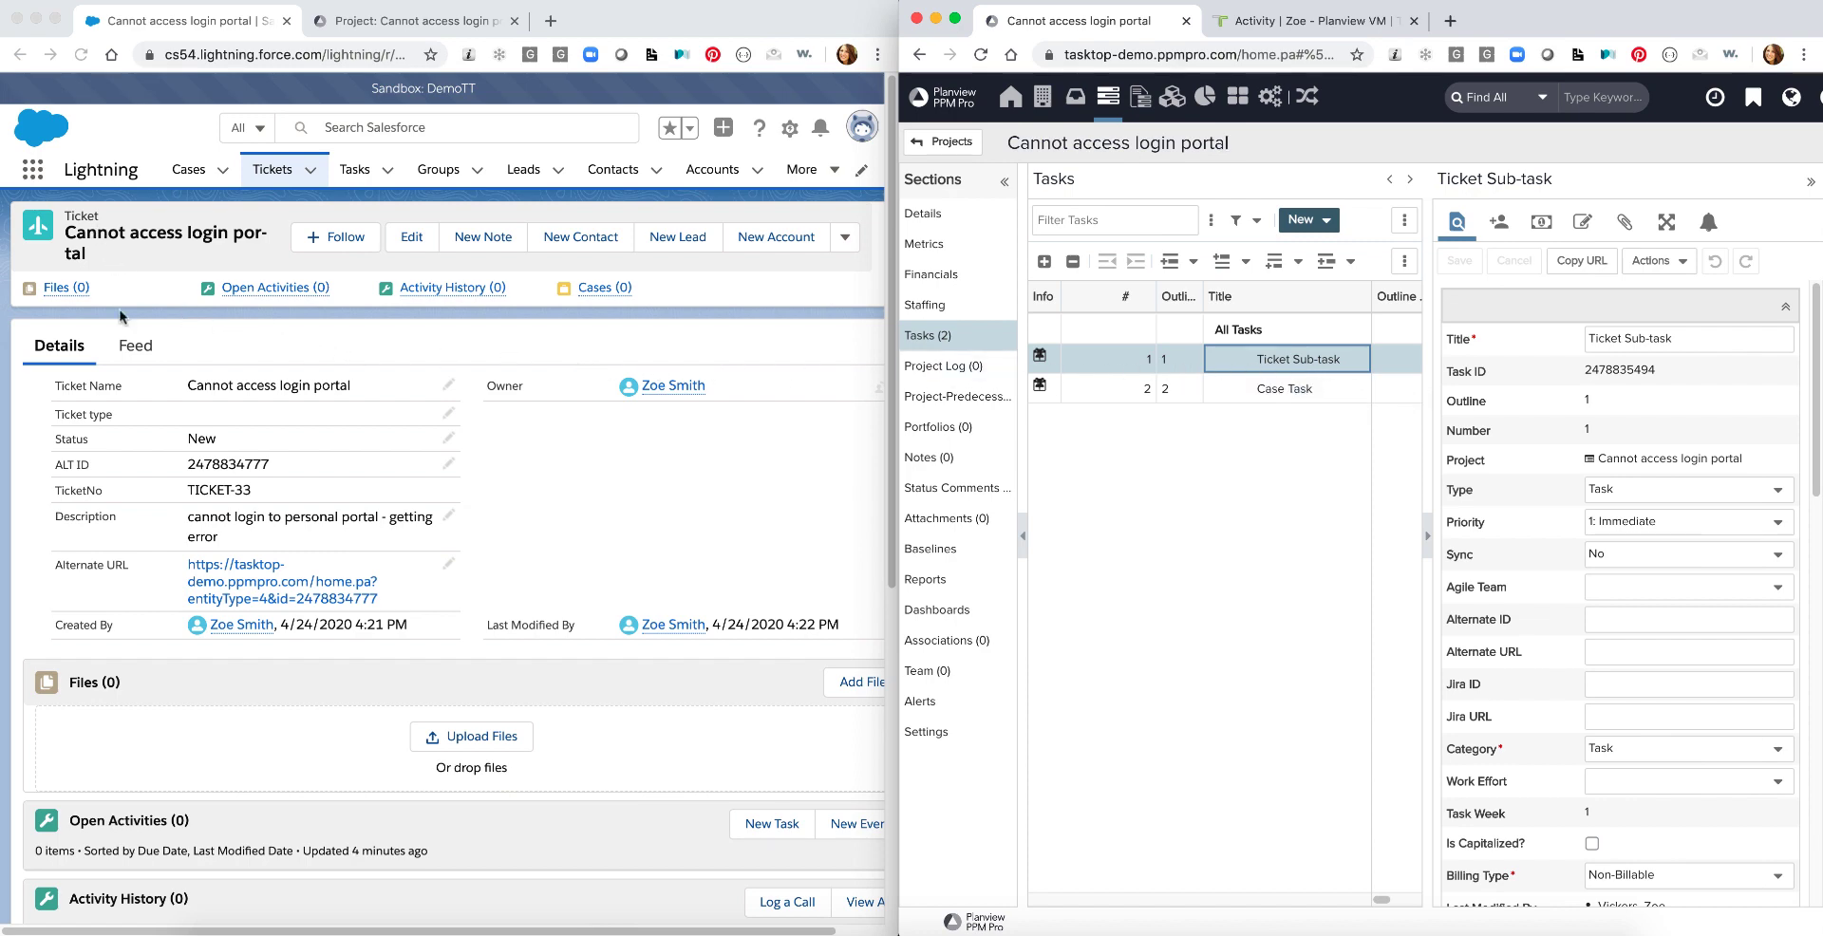
{"action": "right_click", "coordinate": [604, 333]}
{"action": "left_click", "coordinate": [647, 375]}
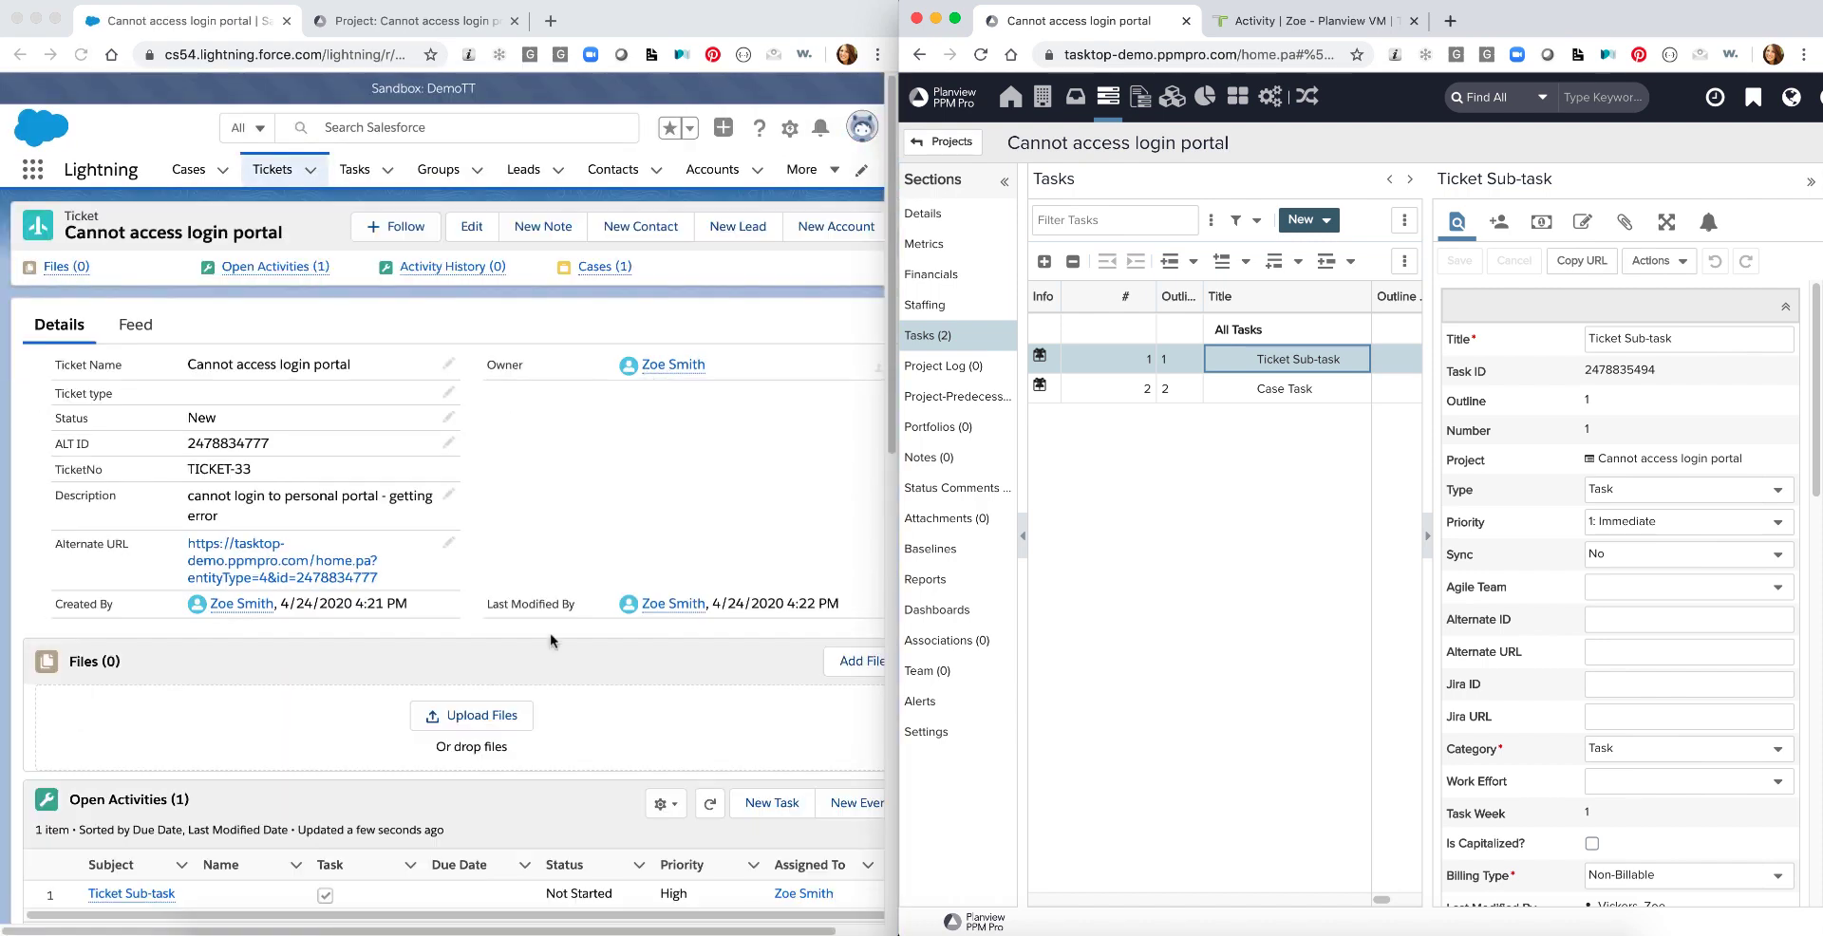
{"action": "scroll", "coordinate": [435, 821], "scroll_direction": "down", "scroll_amount": 3}
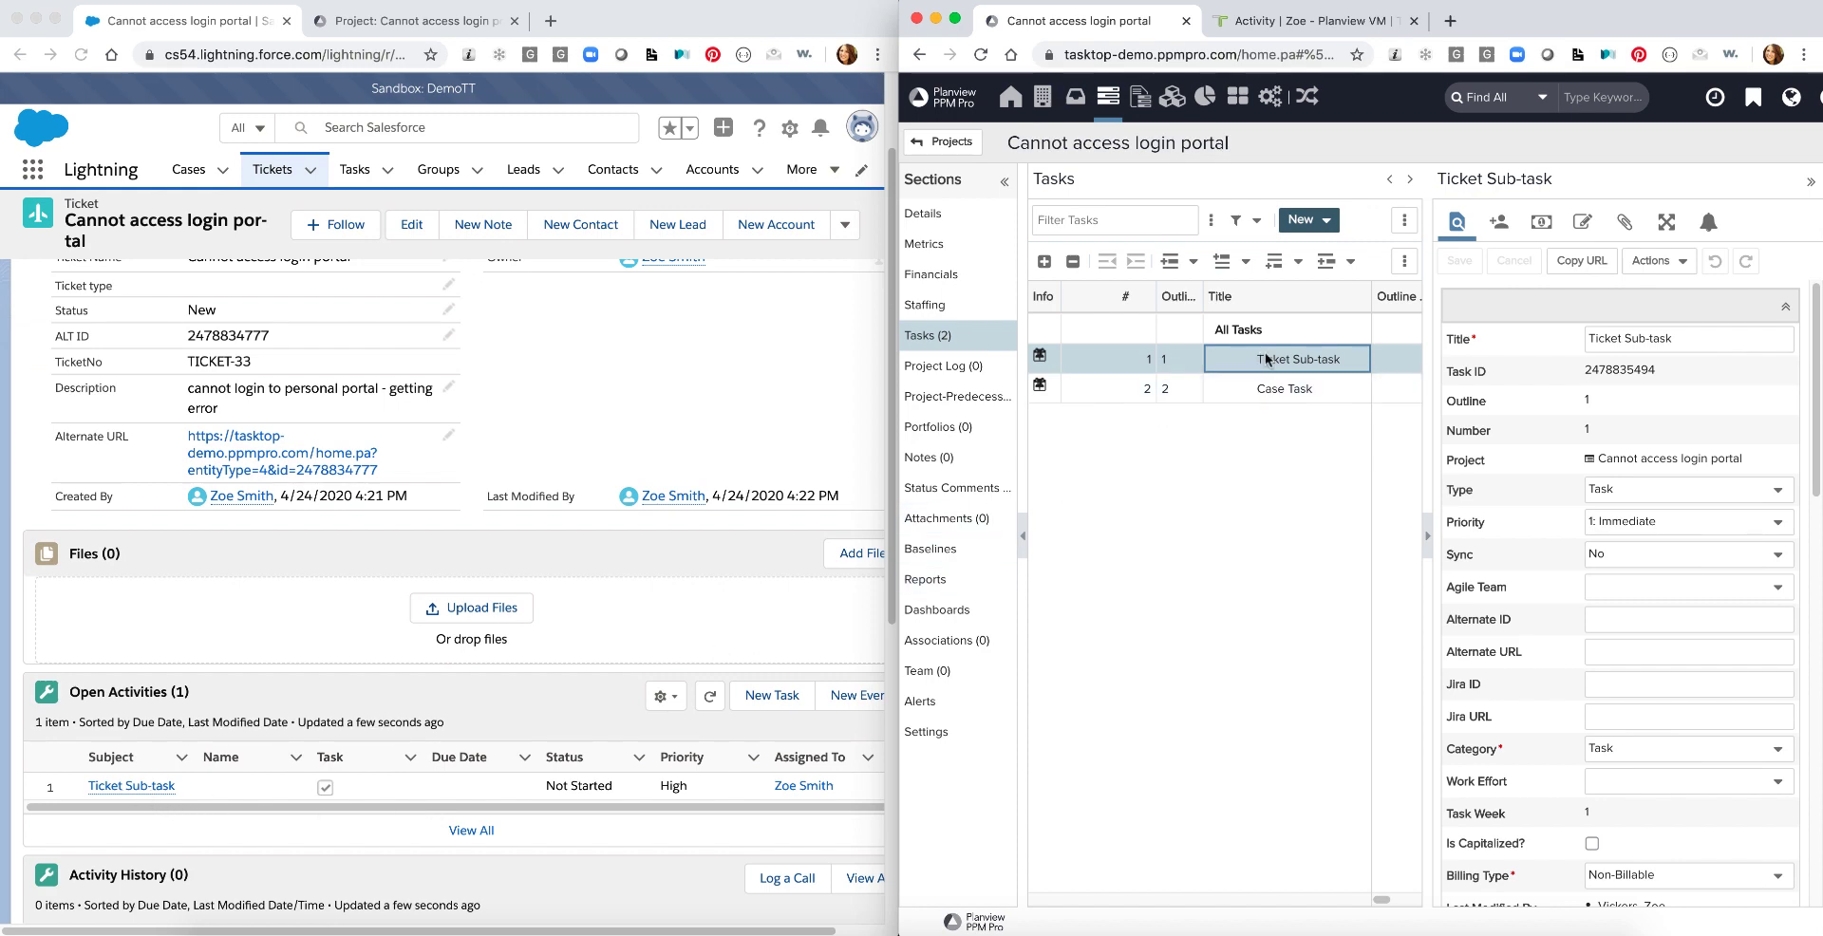
Append ' - update to title' to the Ticket Sub-task activity's subject and save it.
{"action": "left_click", "coordinate": [166, 787]}
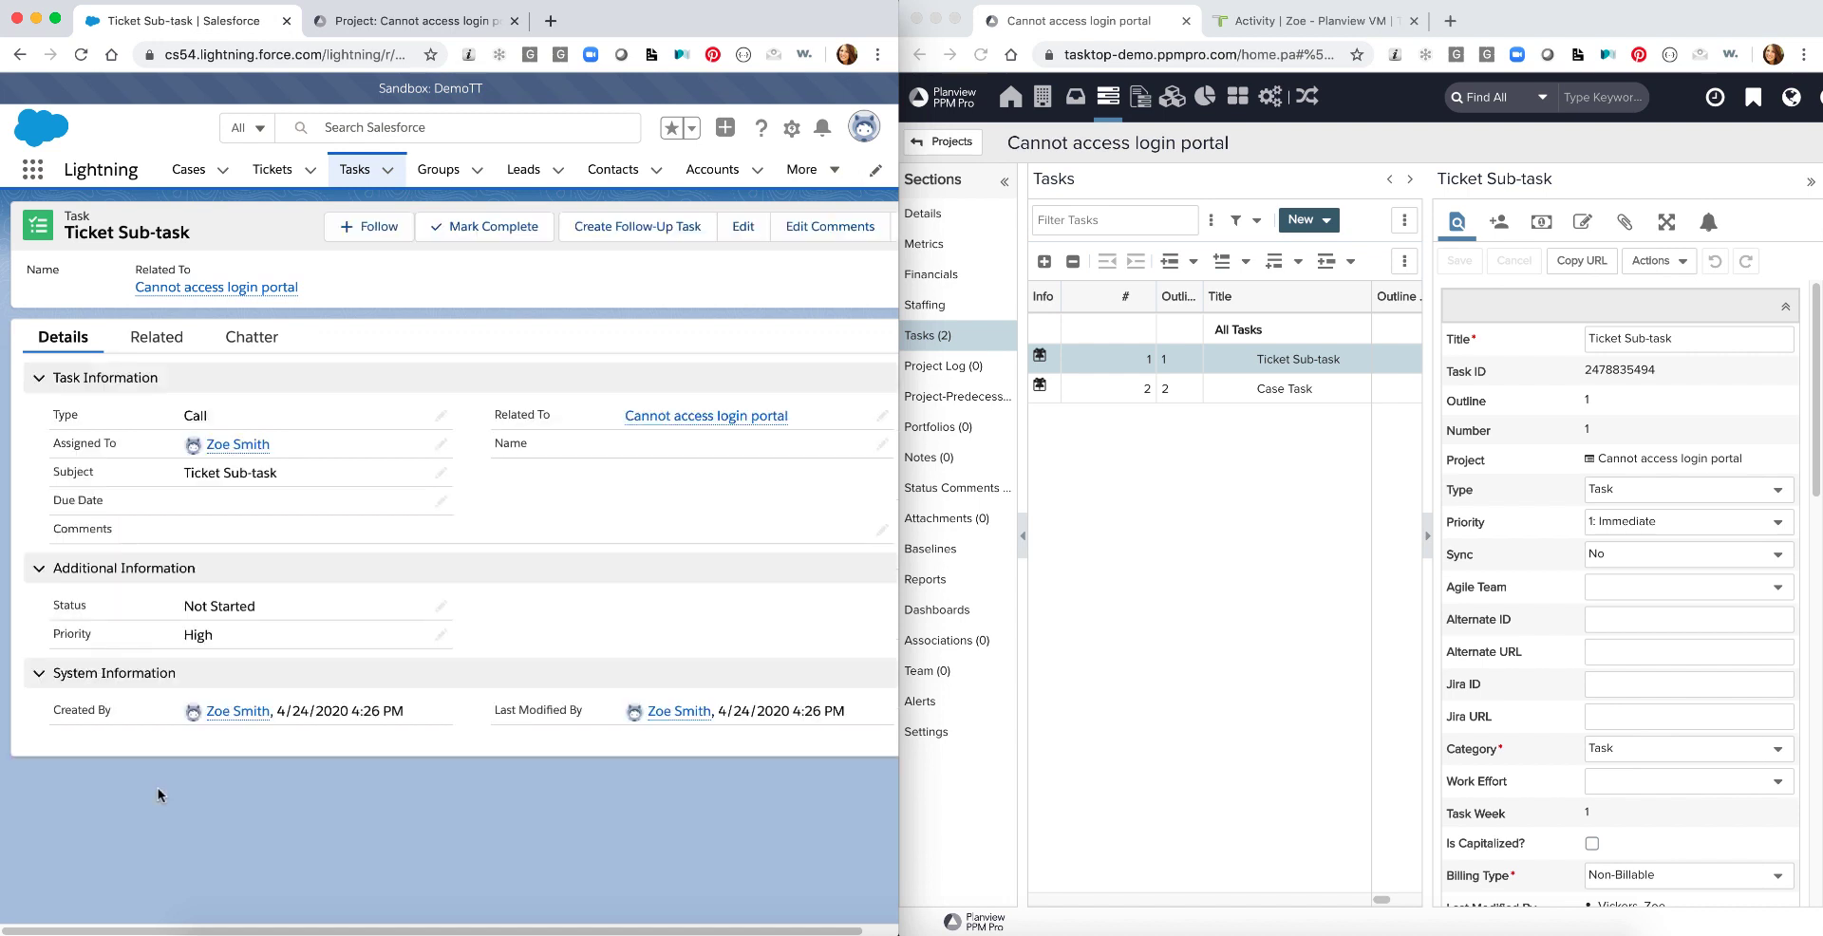
{"action": "left_click", "coordinate": [439, 472]}
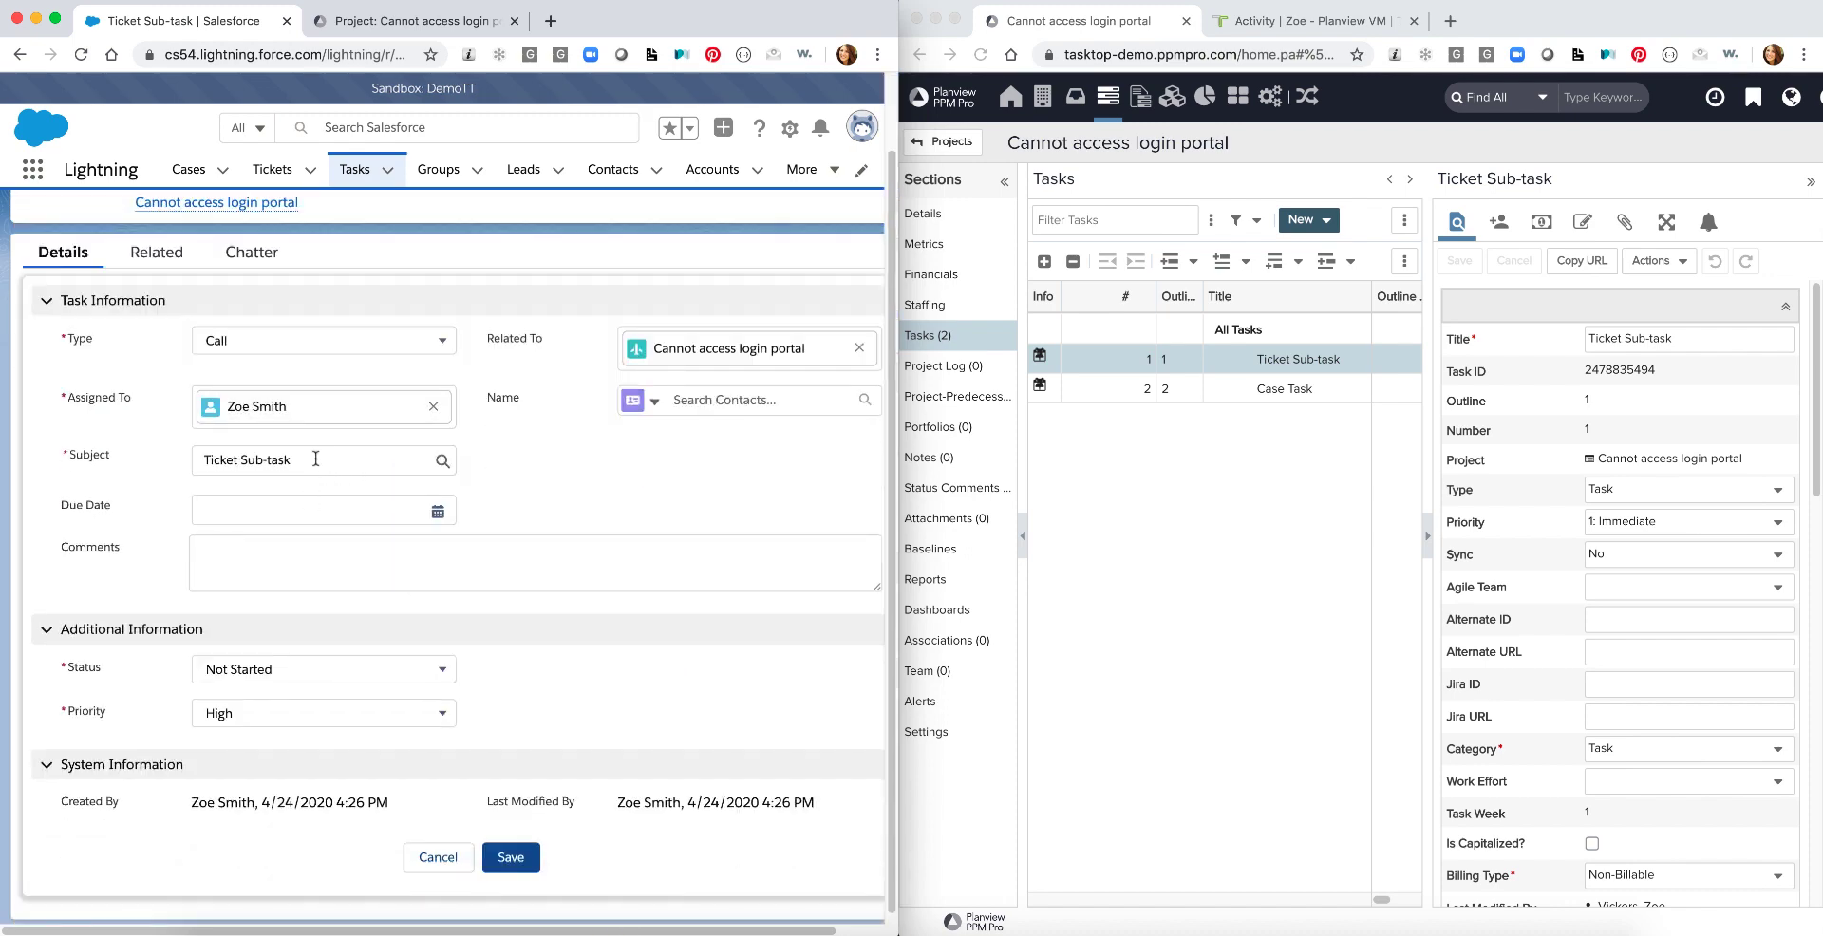
{"action": "left_click", "coordinate": [316, 460]}
{"action": "type", "text": "- update to"}
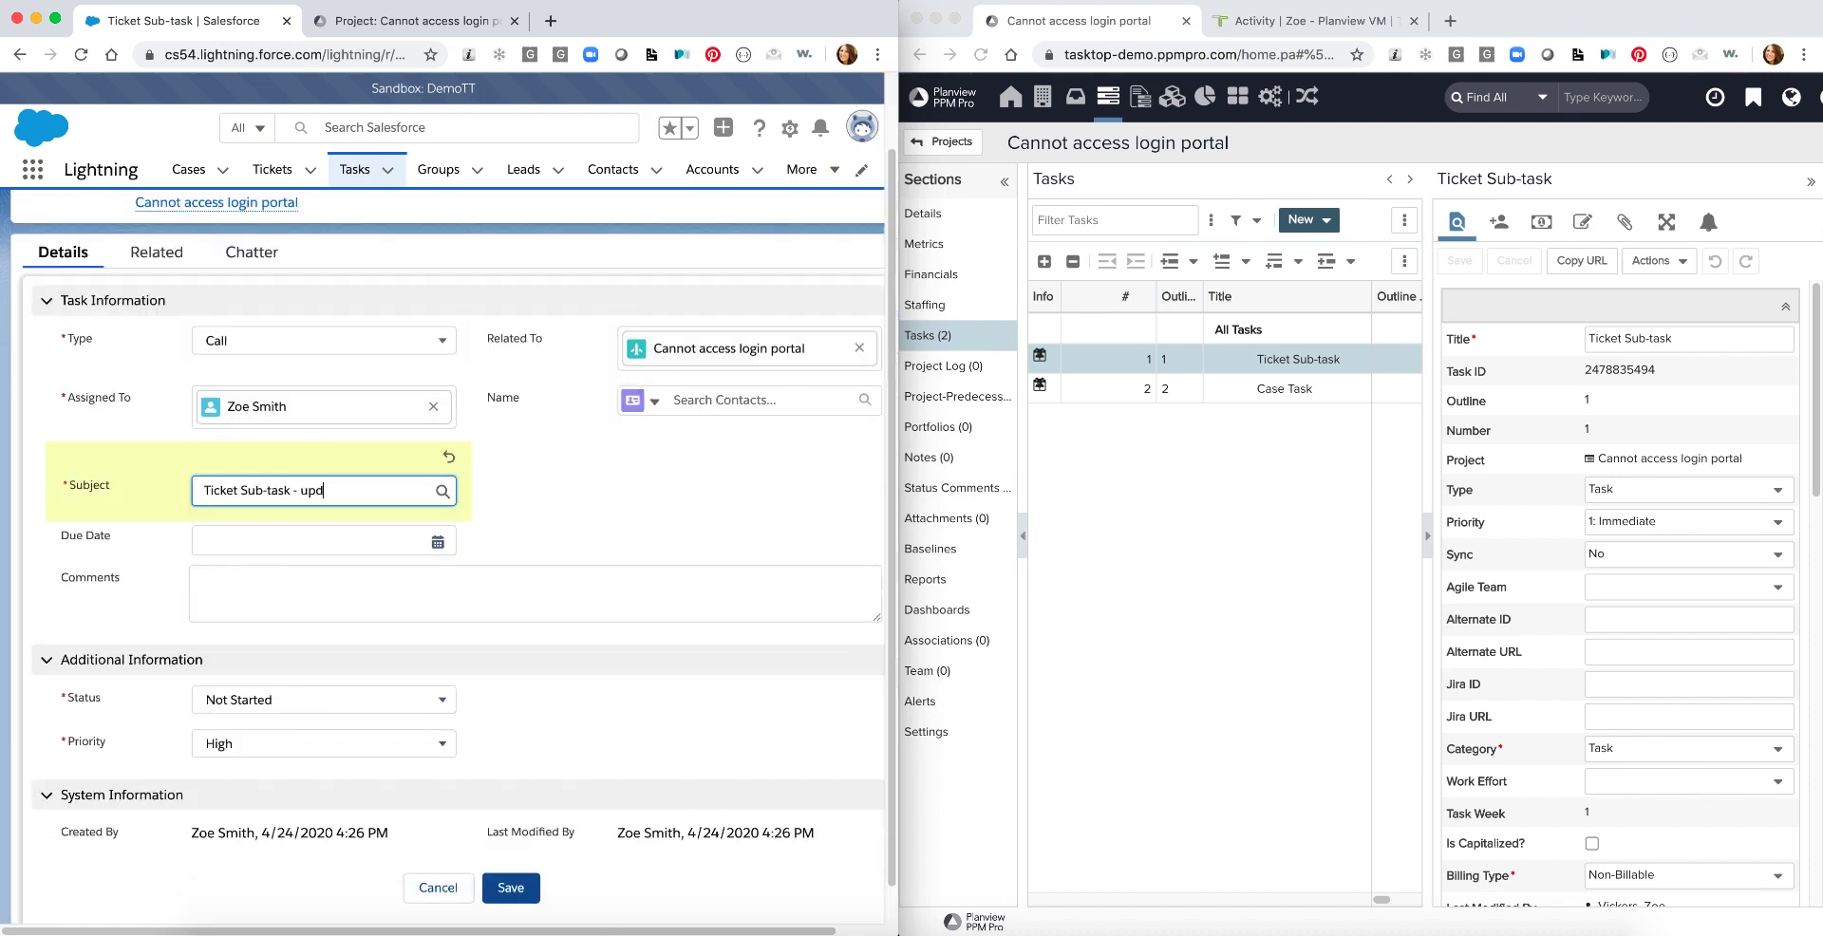
{"action": "type", "text": " title"}
{"action": "left_click", "coordinate": [511, 891]}
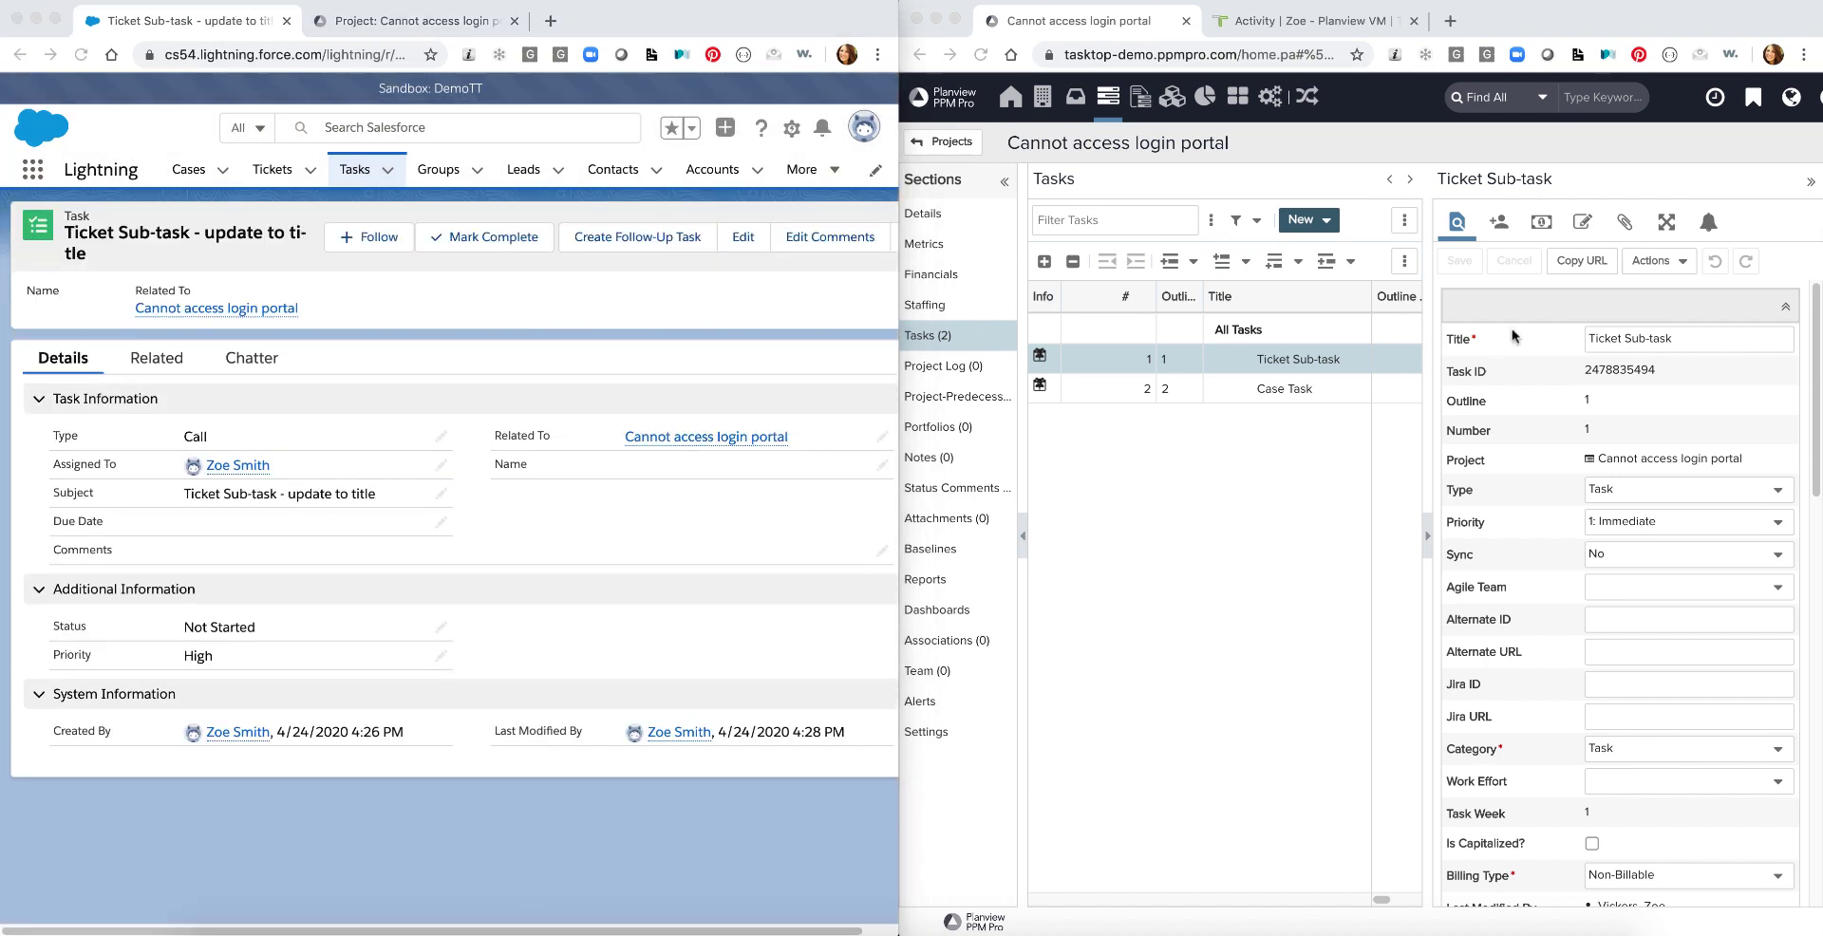
Reload the PPM Pro project to show the title 'Ticket Sub-task - update to title'.
{"action": "left_click", "coordinate": [1545, 311]}
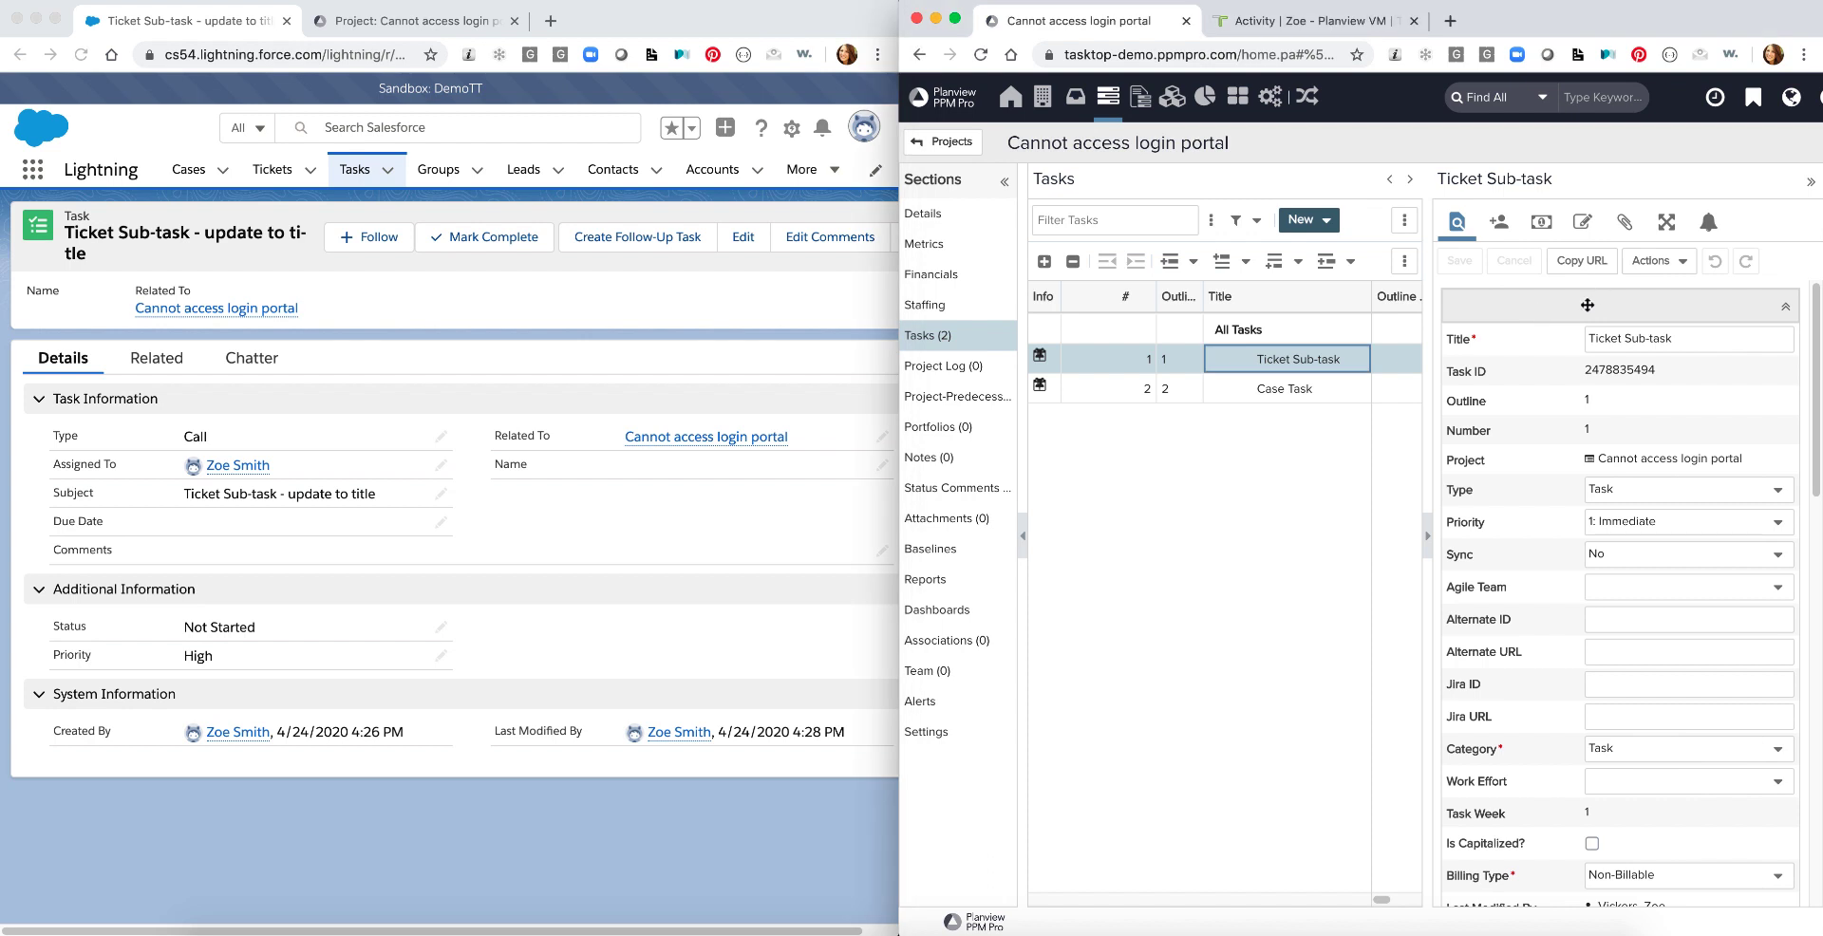
{"action": "right_click", "coordinate": [1588, 304]}
{"action": "left_click", "coordinate": [1632, 355]}
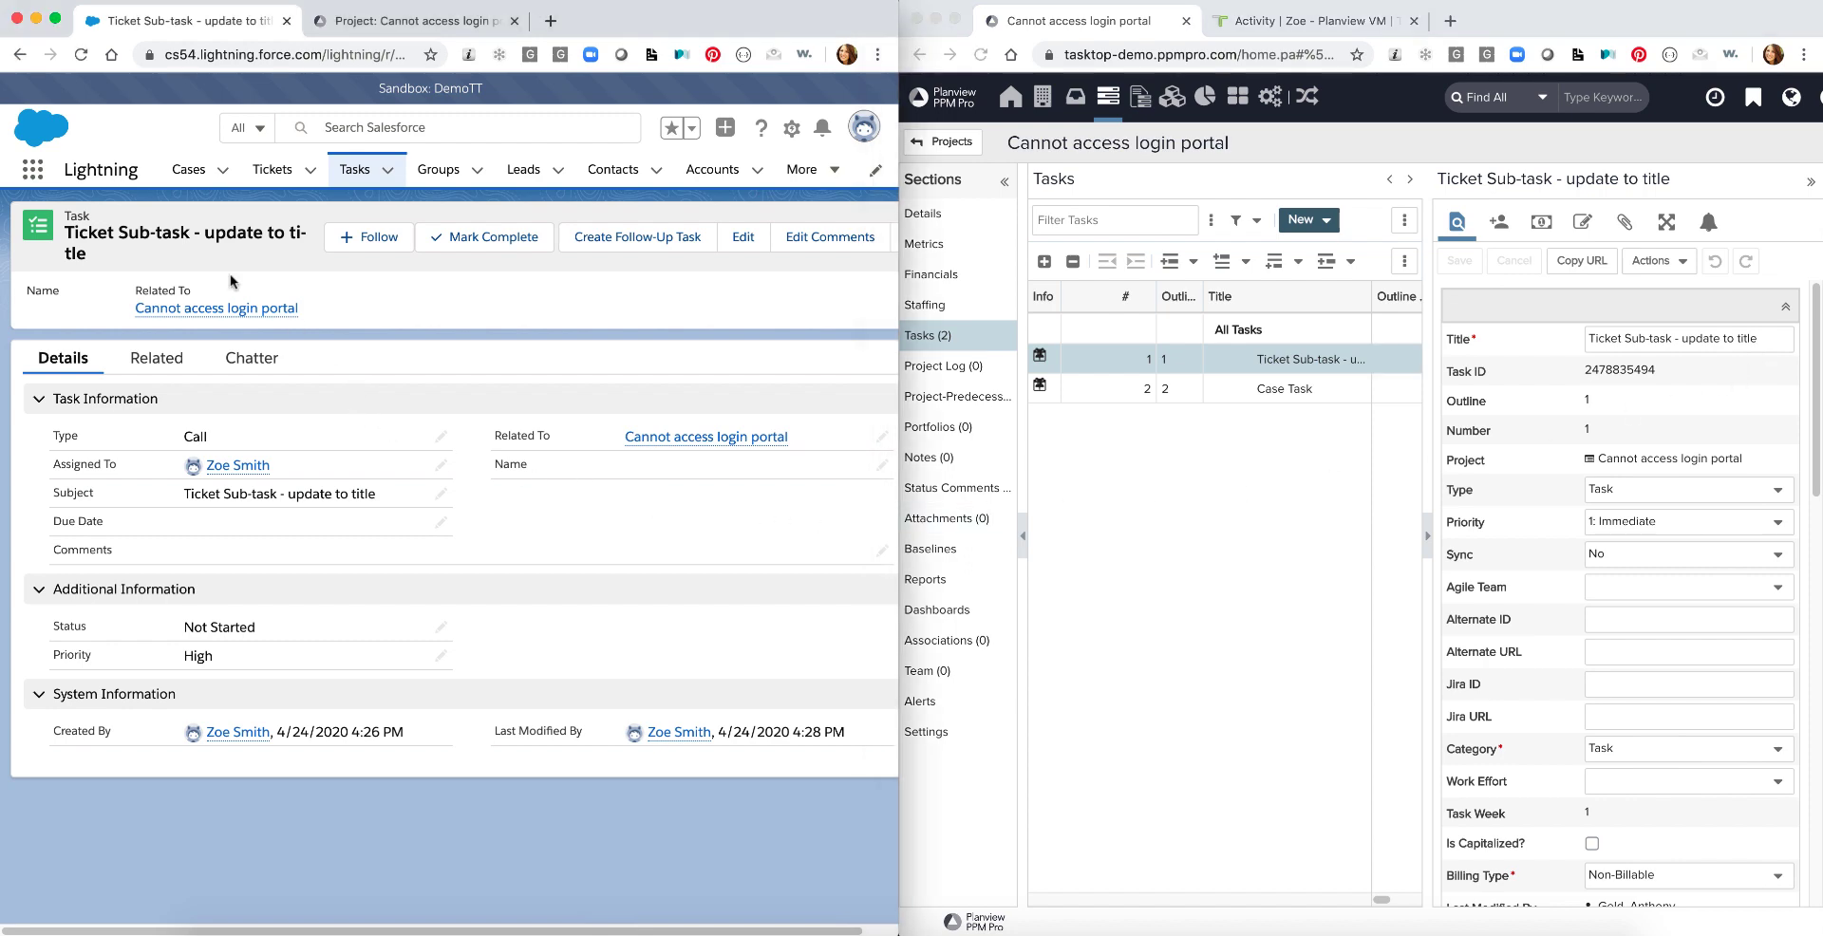
Return to the ticket and open the linked 'Case Task' case's Details tab.
{"action": "left_click", "coordinate": [361, 378]}
{"action": "left_click", "coordinate": [20, 54]}
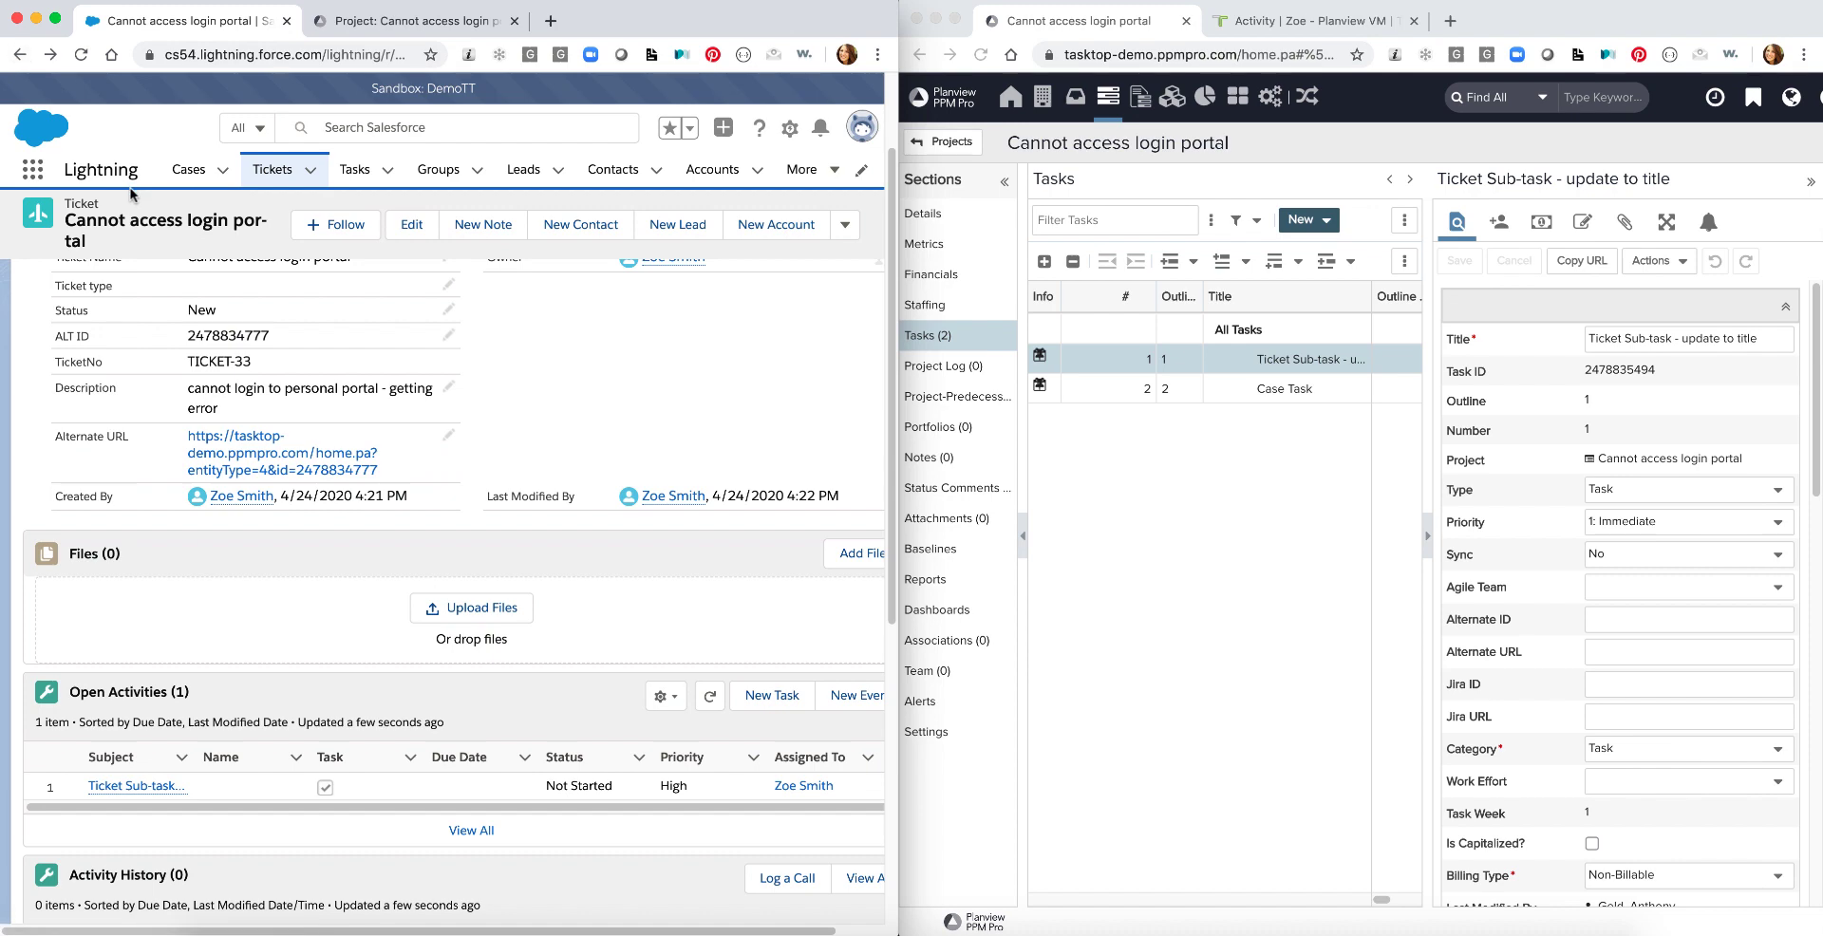
{"action": "scroll", "coordinate": [220, 425], "scroll_direction": "down", "scroll_amount": 5}
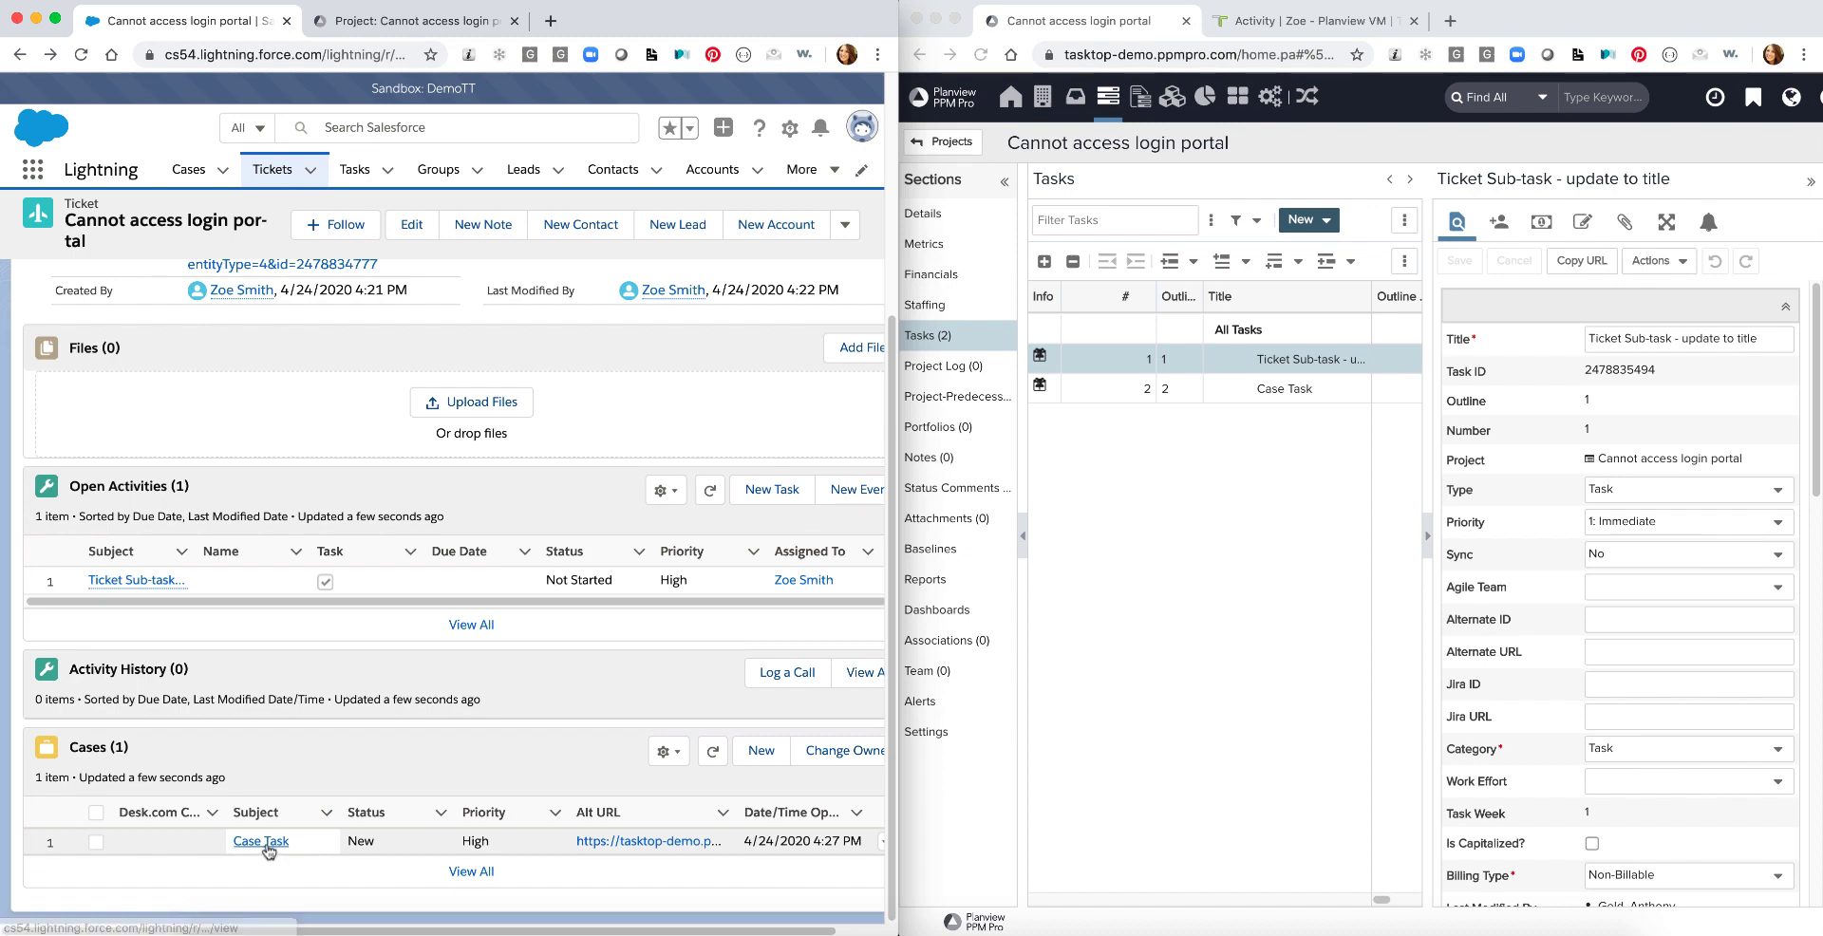
{"action": "left_click", "coordinate": [266, 842]}
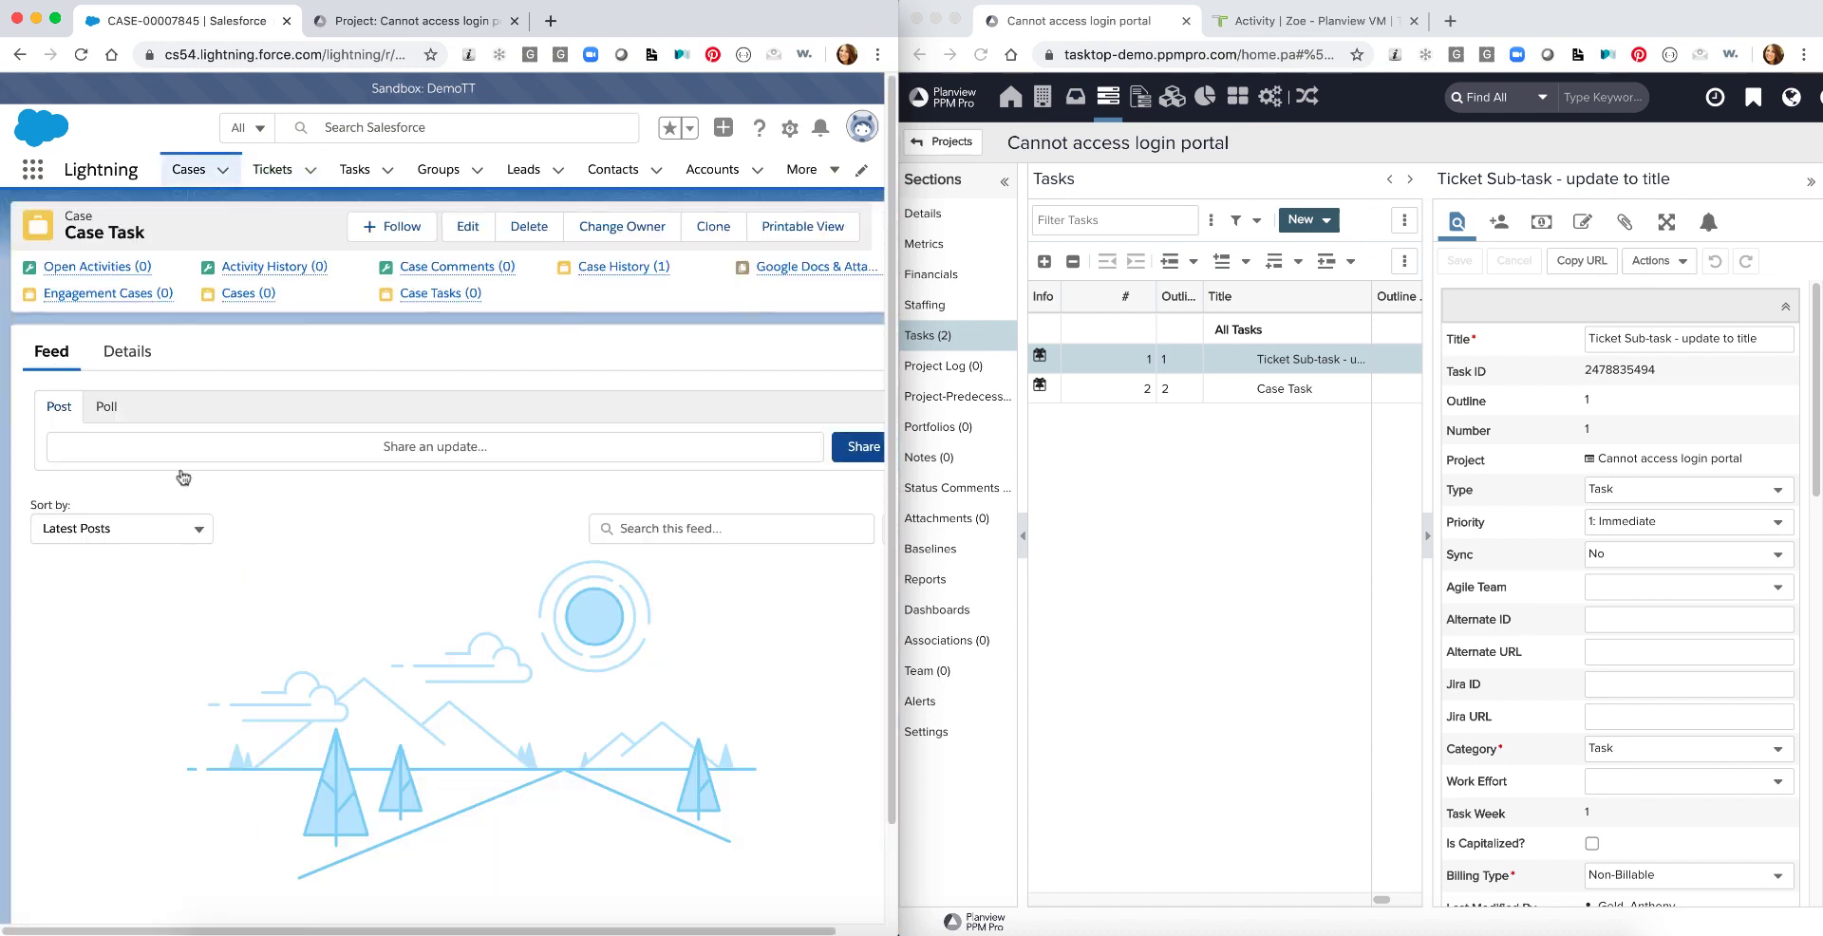
{"action": "left_click", "coordinate": [124, 352]}
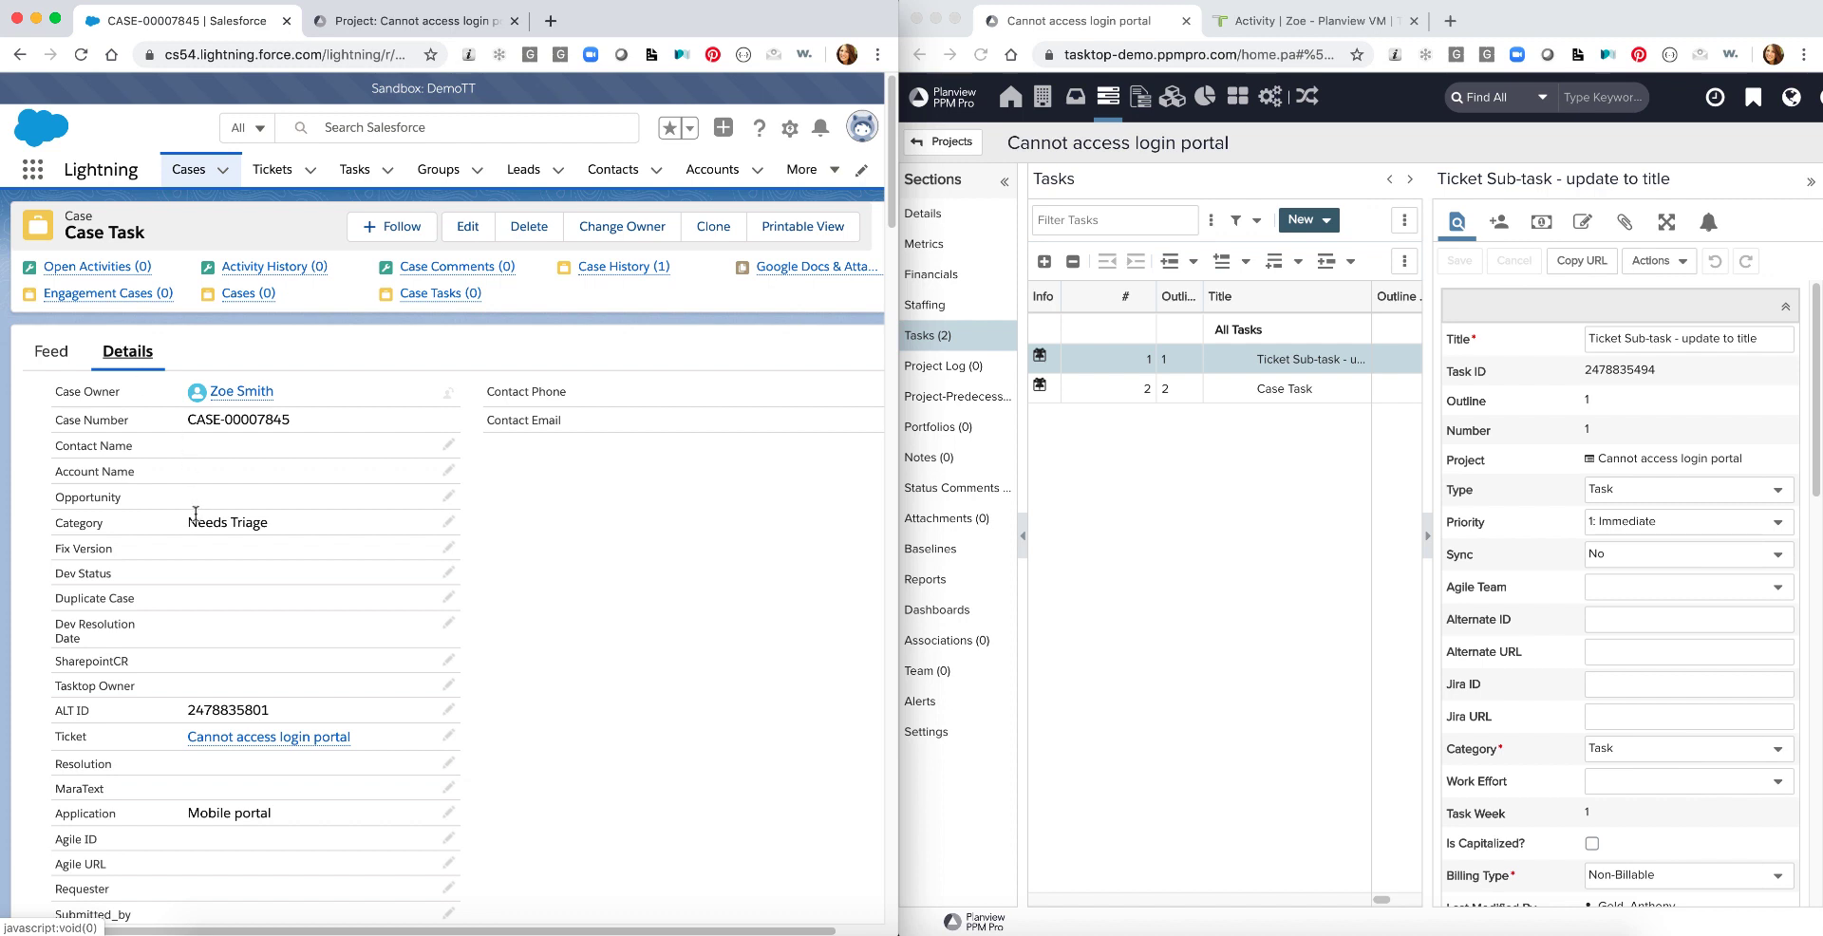
{"action": "scroll", "coordinate": [195, 513], "scroll_direction": "down", "scroll_amount": 3}
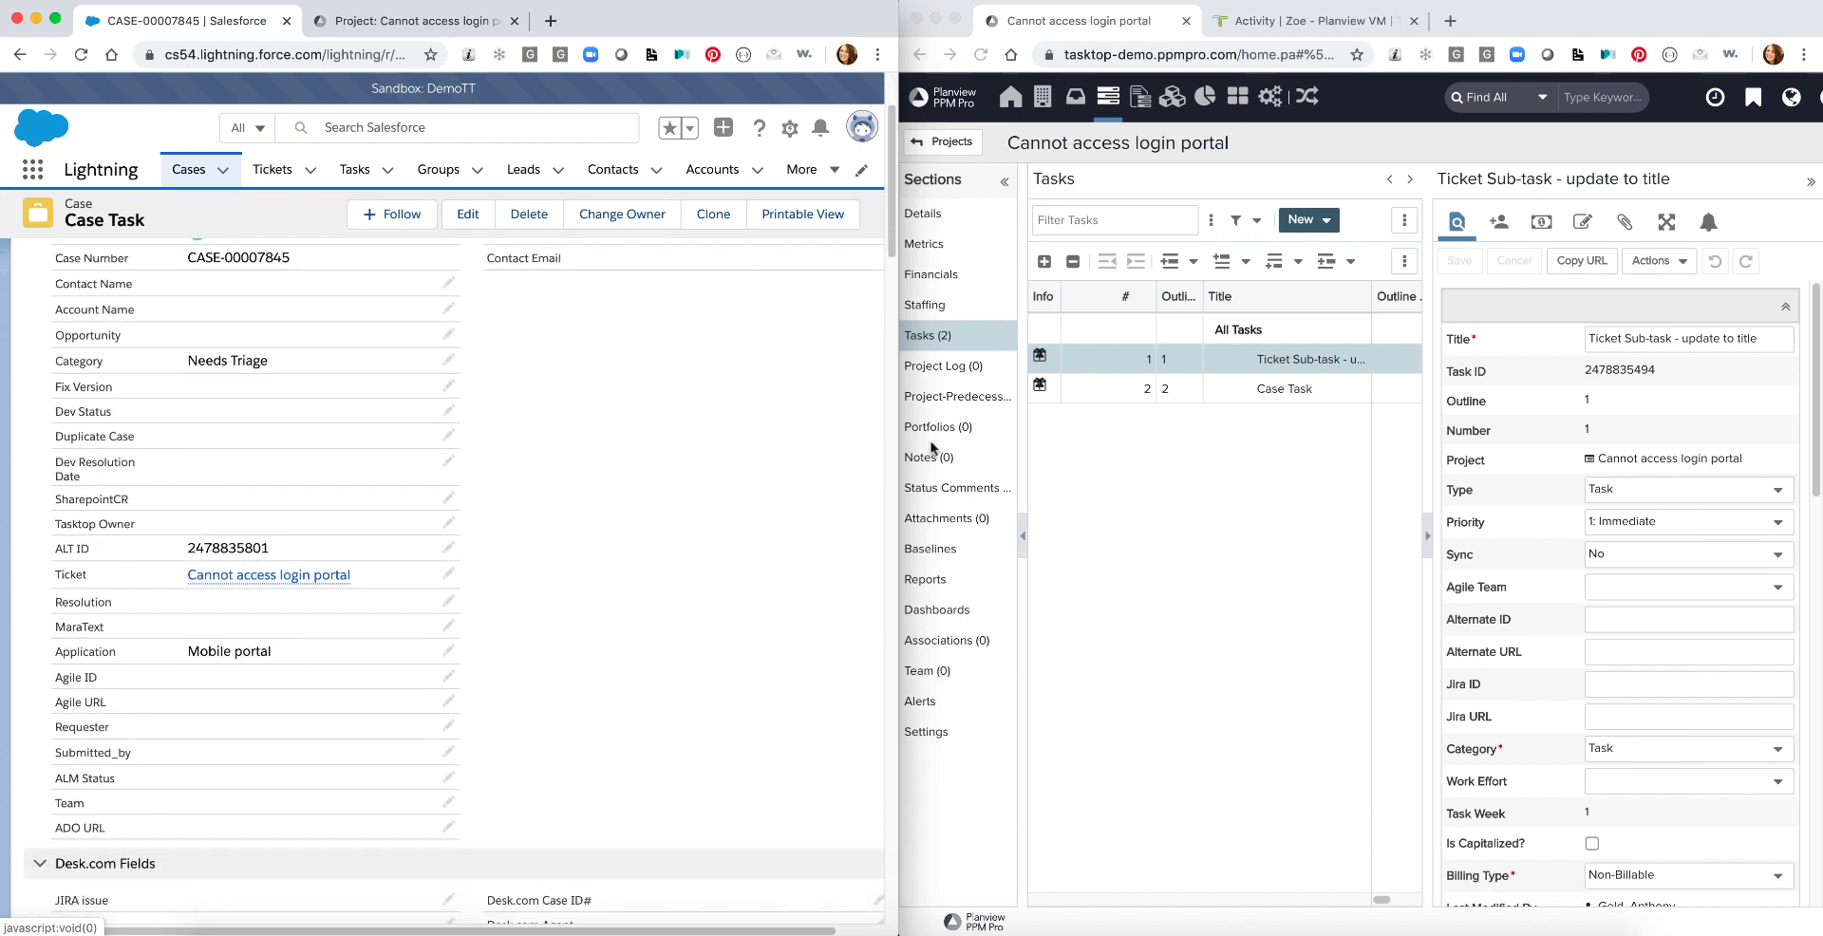
{"action": "left_click", "coordinate": [1258, 392]}
Open Case Task in PPM Pro and scroll the Salesforce case to Additional Information.
{"action": "left_click", "coordinate": [1257, 389]}
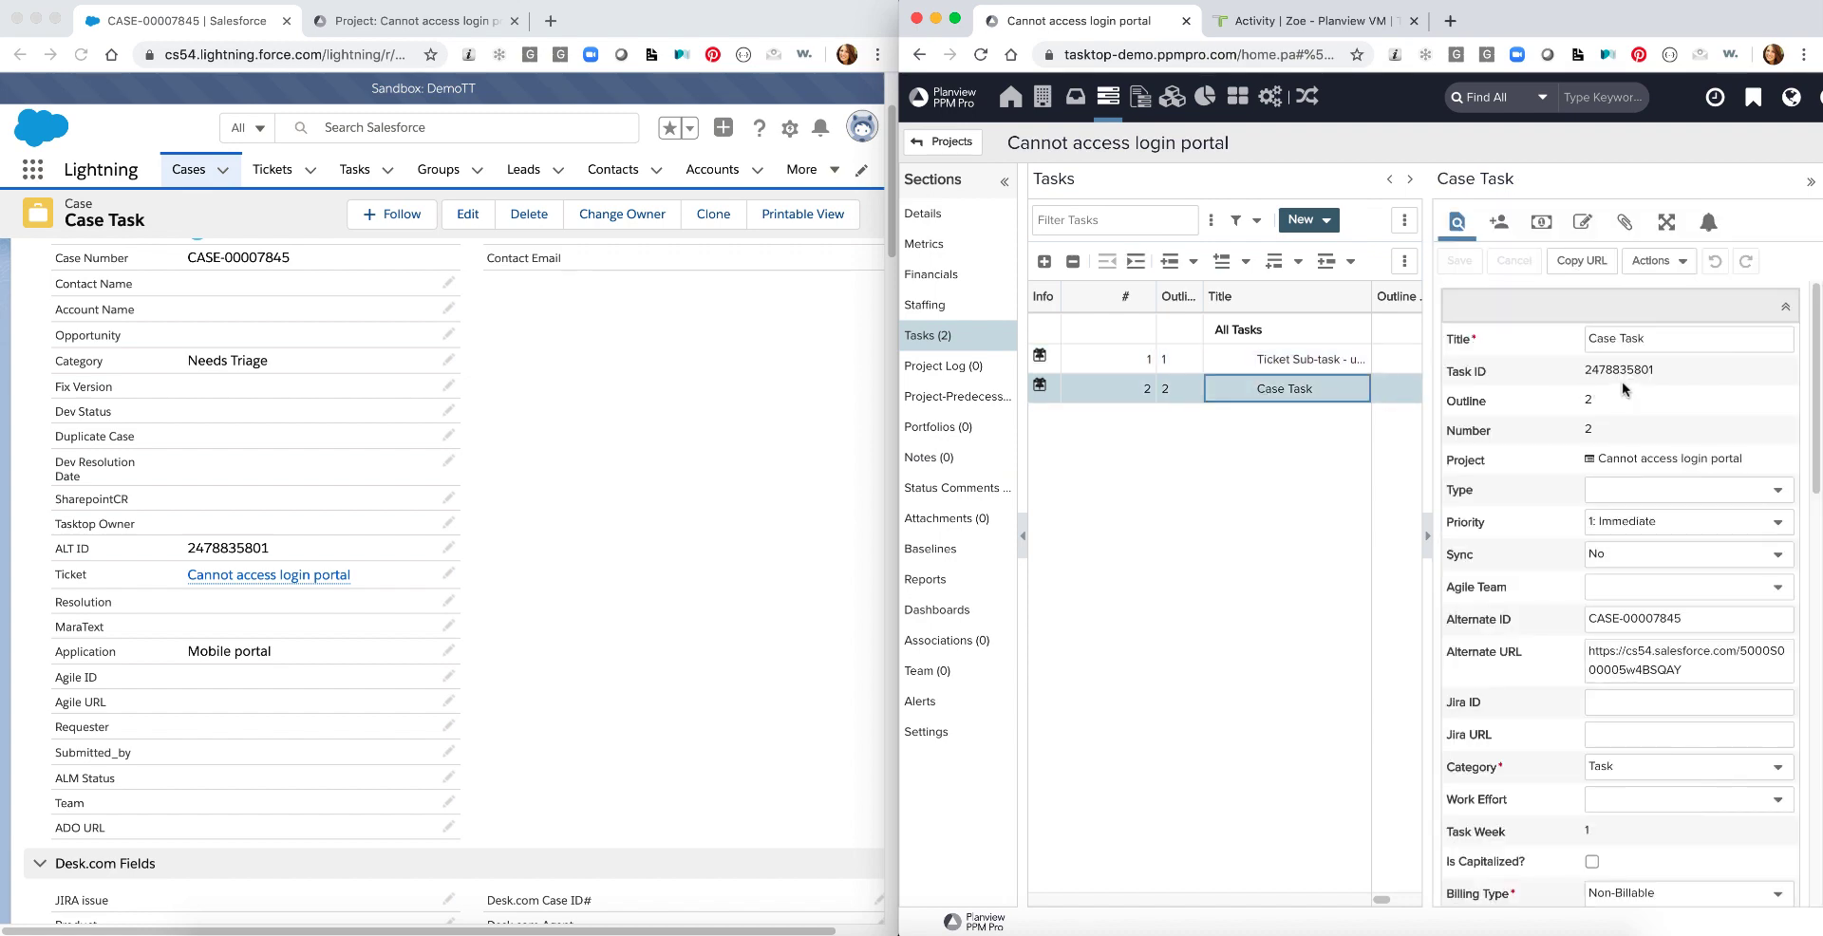
{"action": "scroll", "coordinate": [246, 726], "scroll_direction": "down", "scroll_amount": 5}
{"action": "scroll", "coordinate": [247, 725], "scroll_direction": "down", "scroll_amount": 1}
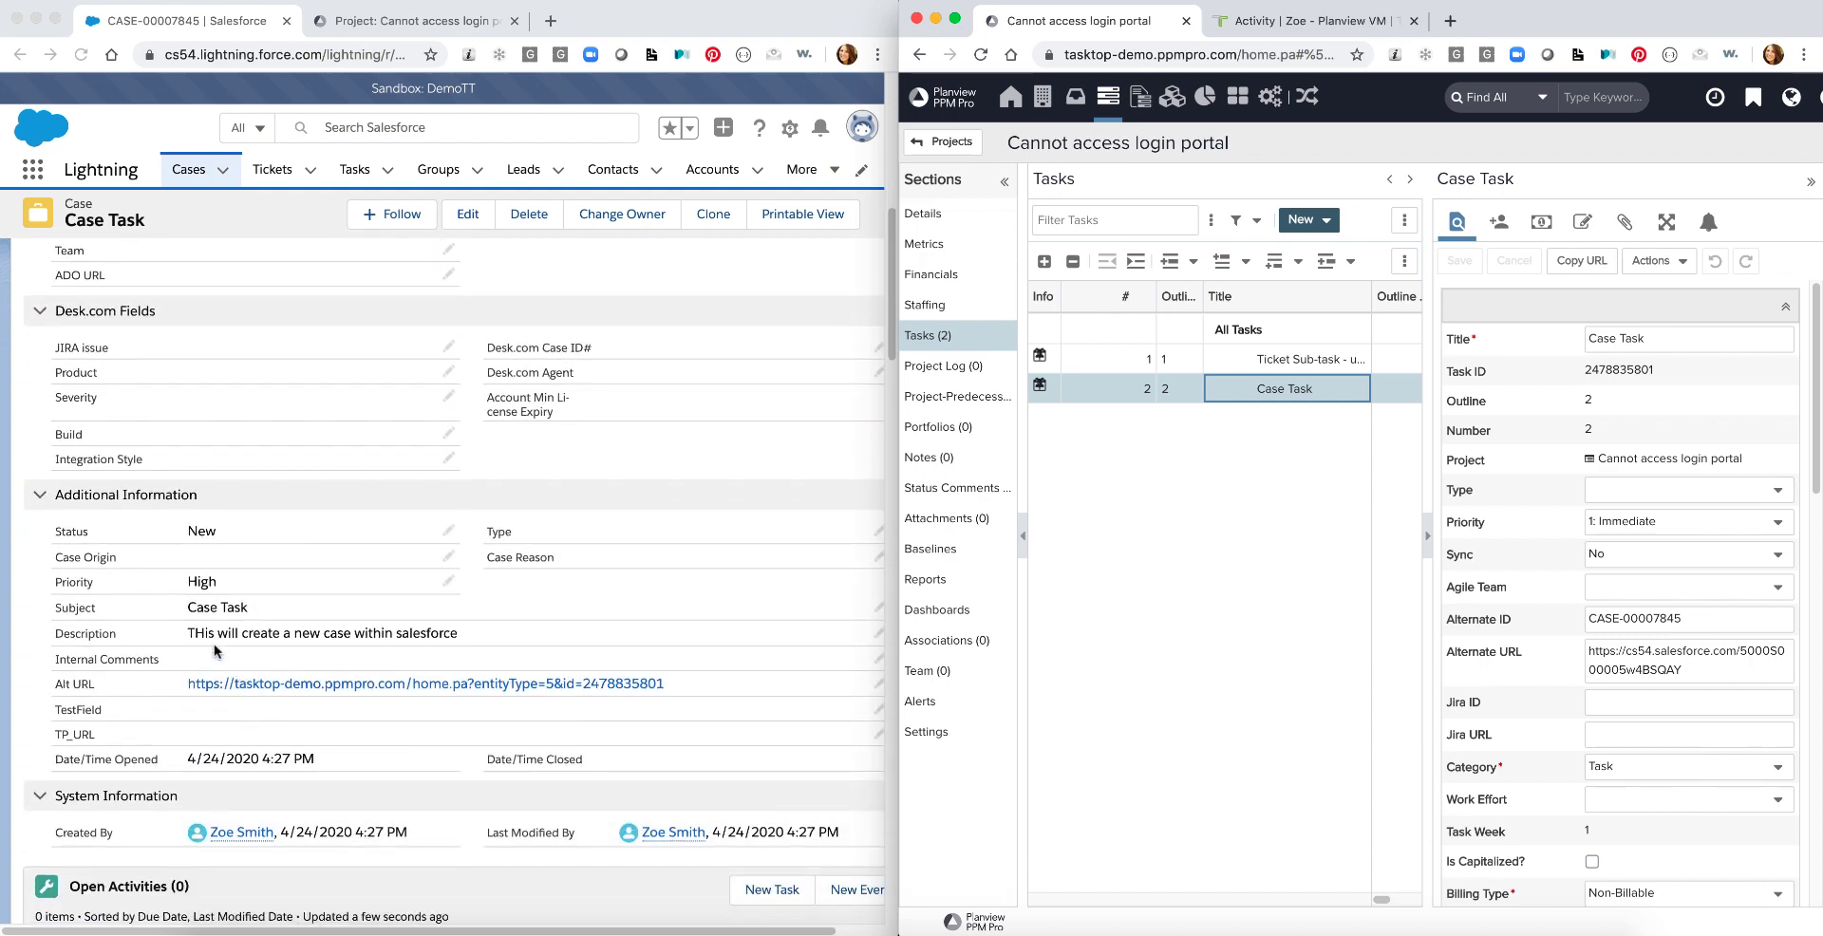